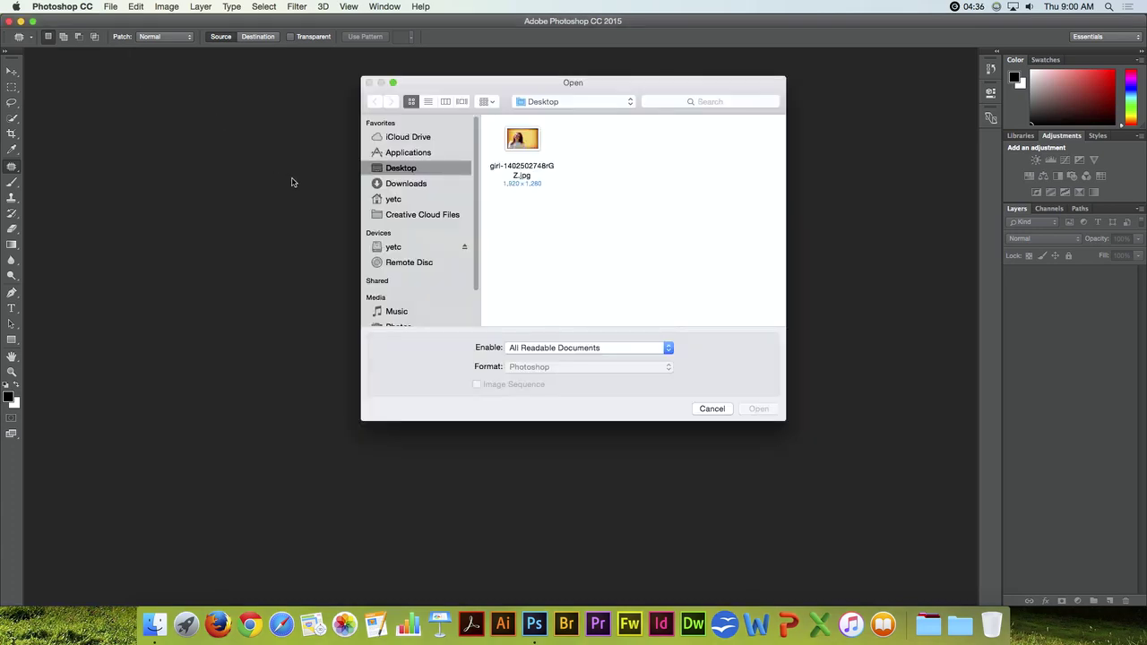
double_click(519, 142)
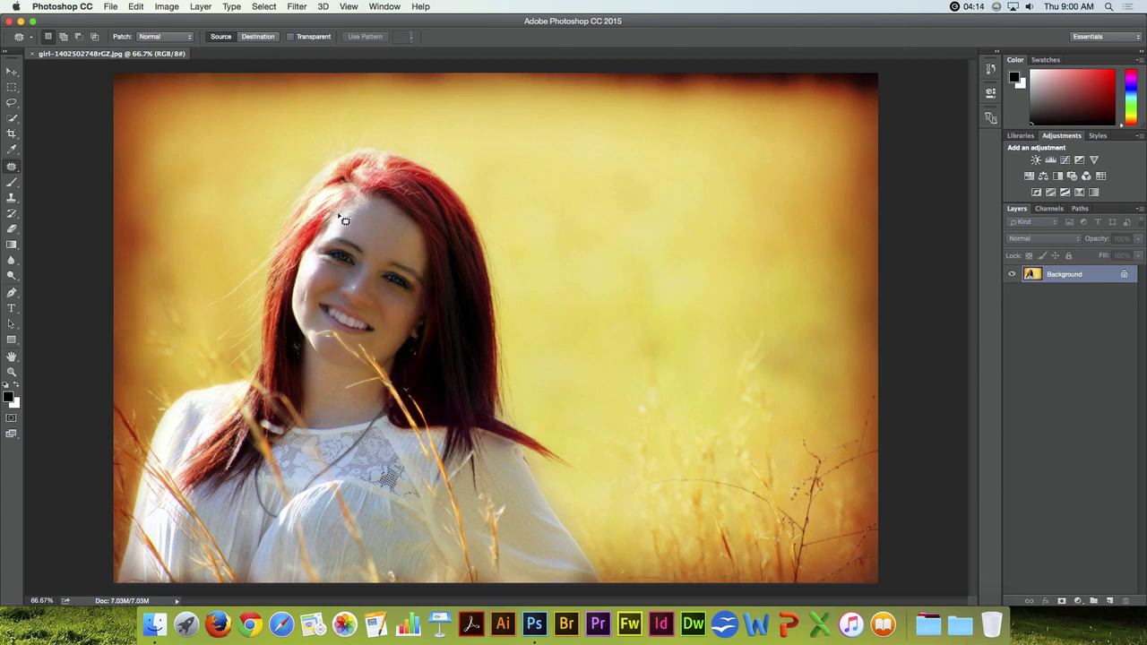
click(299, 6)
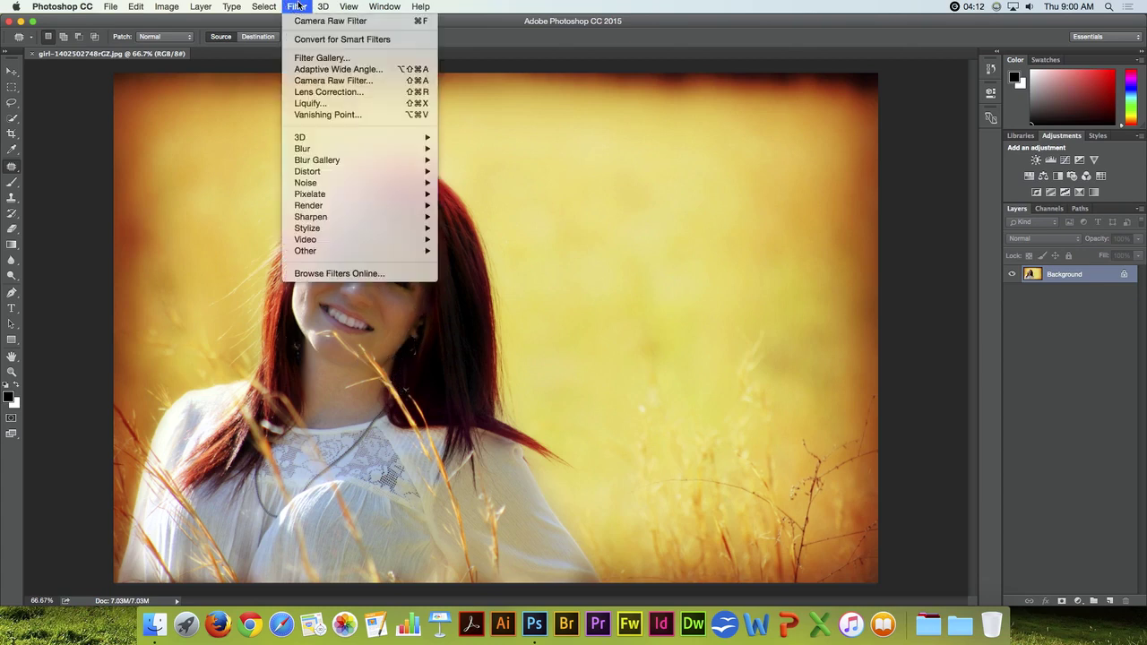
click(334, 81)
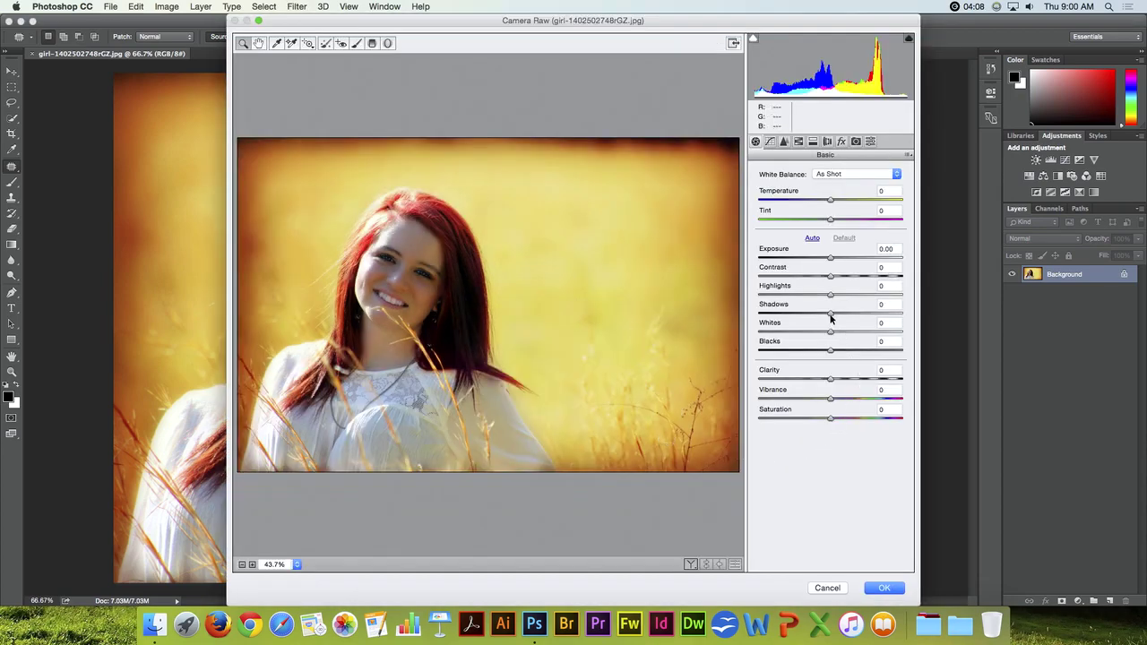
drag(831, 314, 867, 318)
click(882, 588)
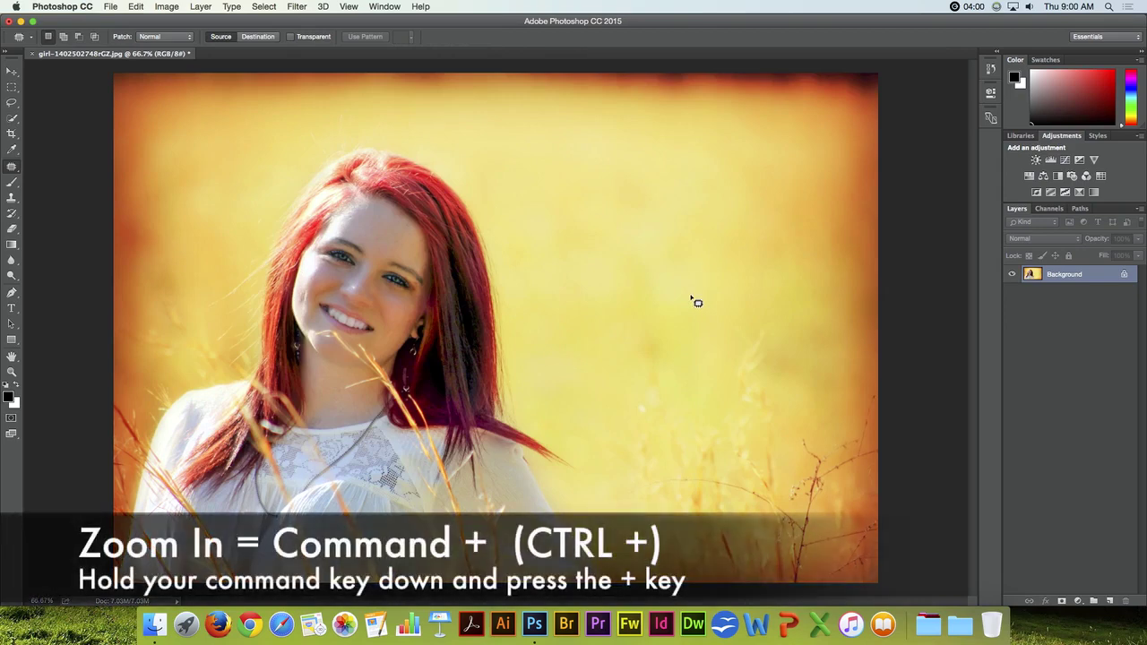
- Remove the small blemishes beside the nose and above the upper lip with the Spot Healing Brush
key(super+plus)
key(super+plus)
key(super+plus)
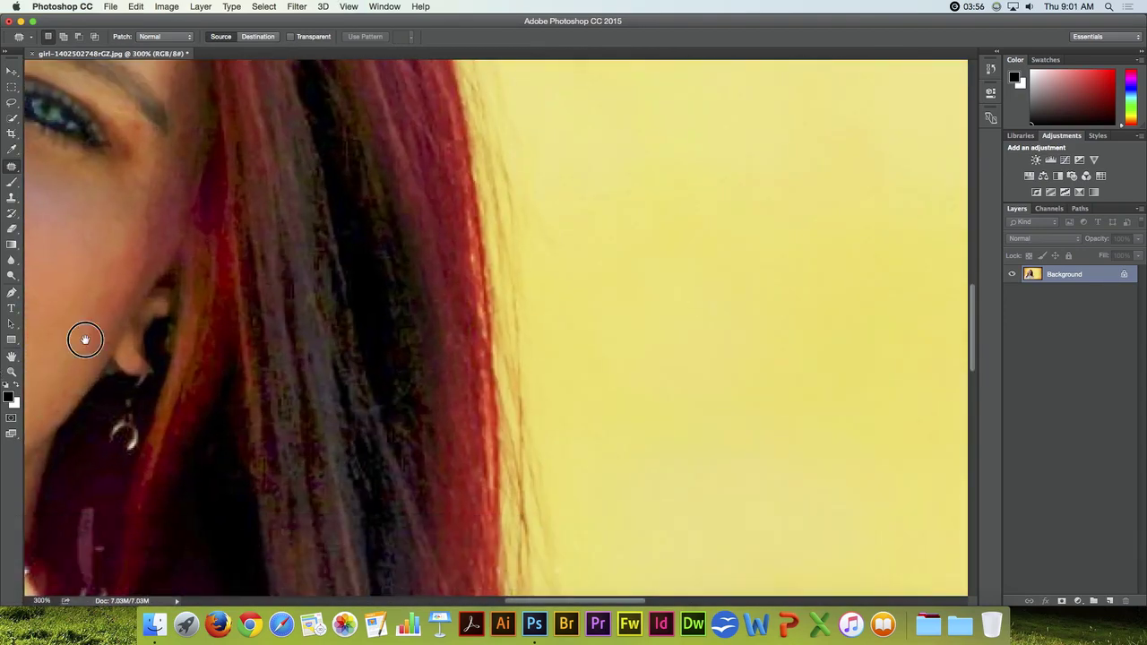
drag(82, 338, 570, 452)
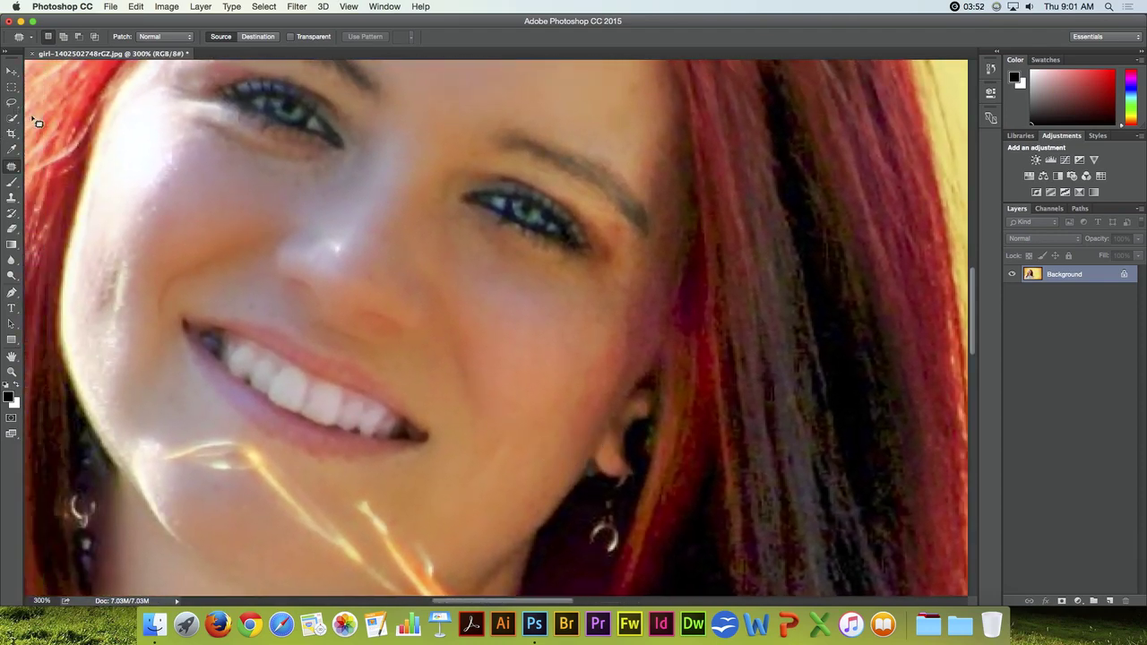
right_click(16, 163)
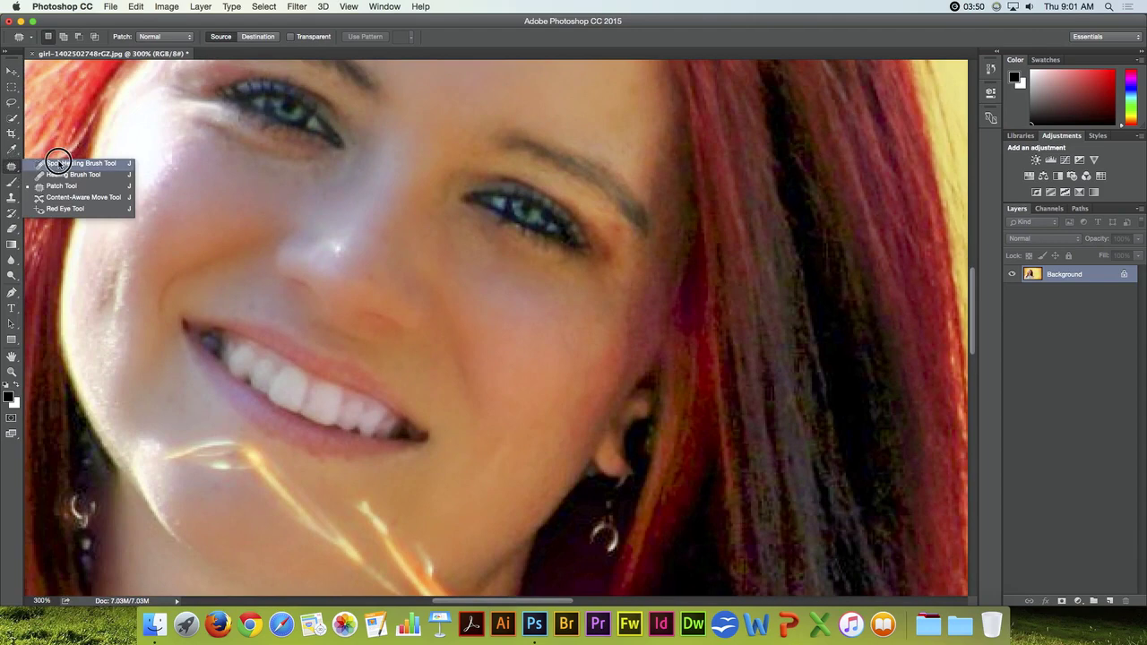
click(62, 163)
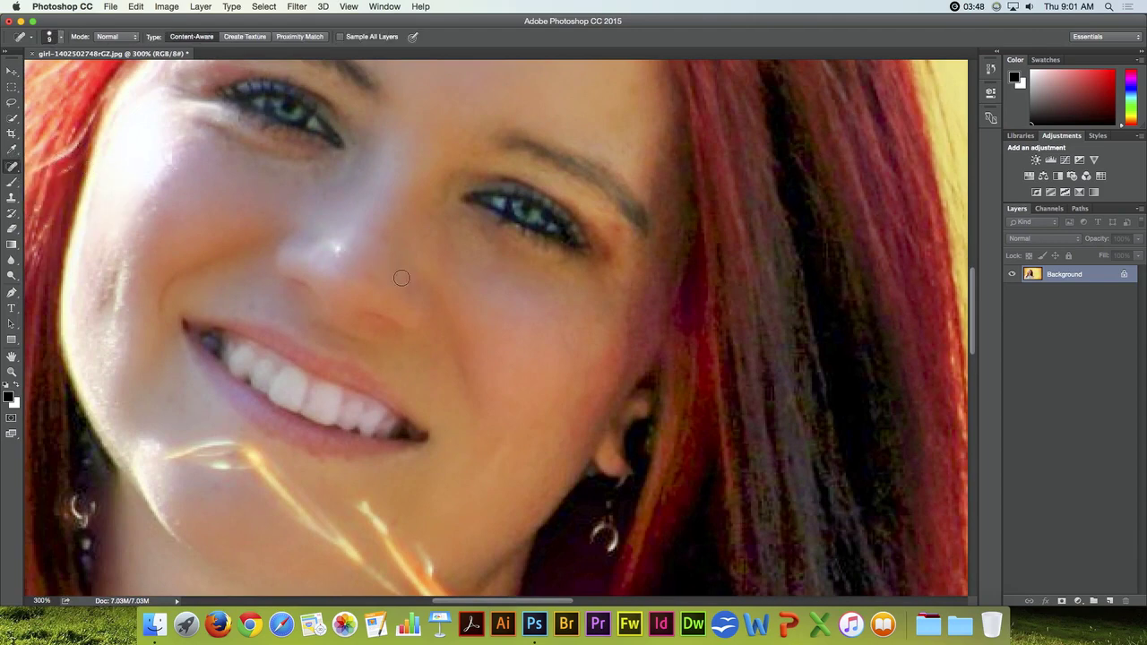
key(super+equal)
key(super+equal)
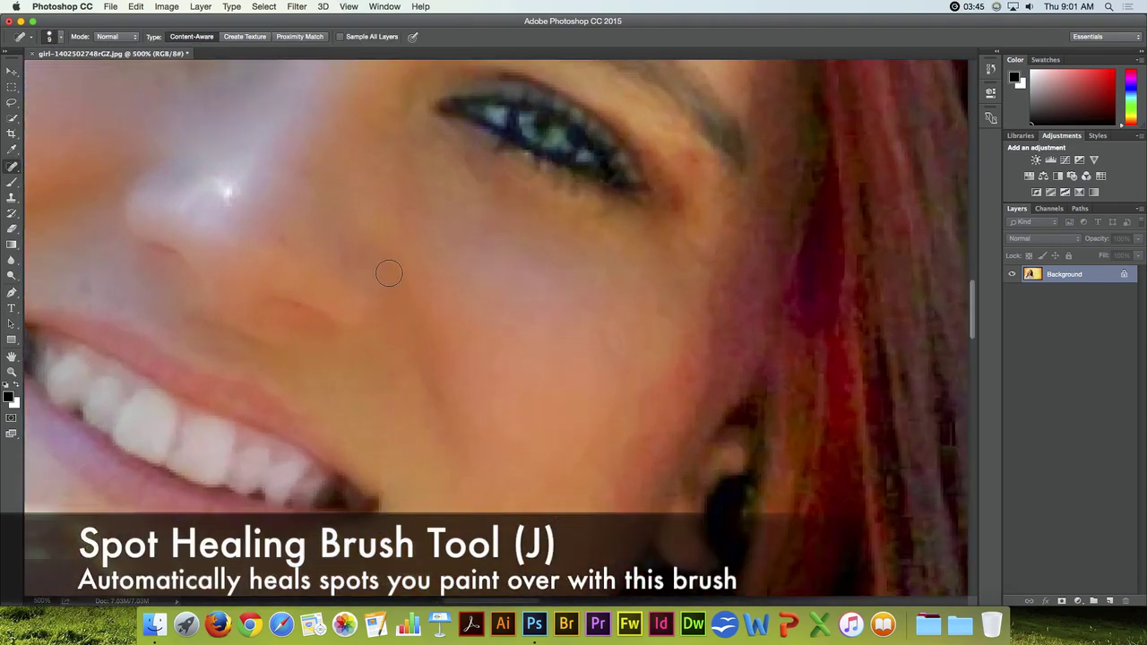
drag(282, 236, 454, 259)
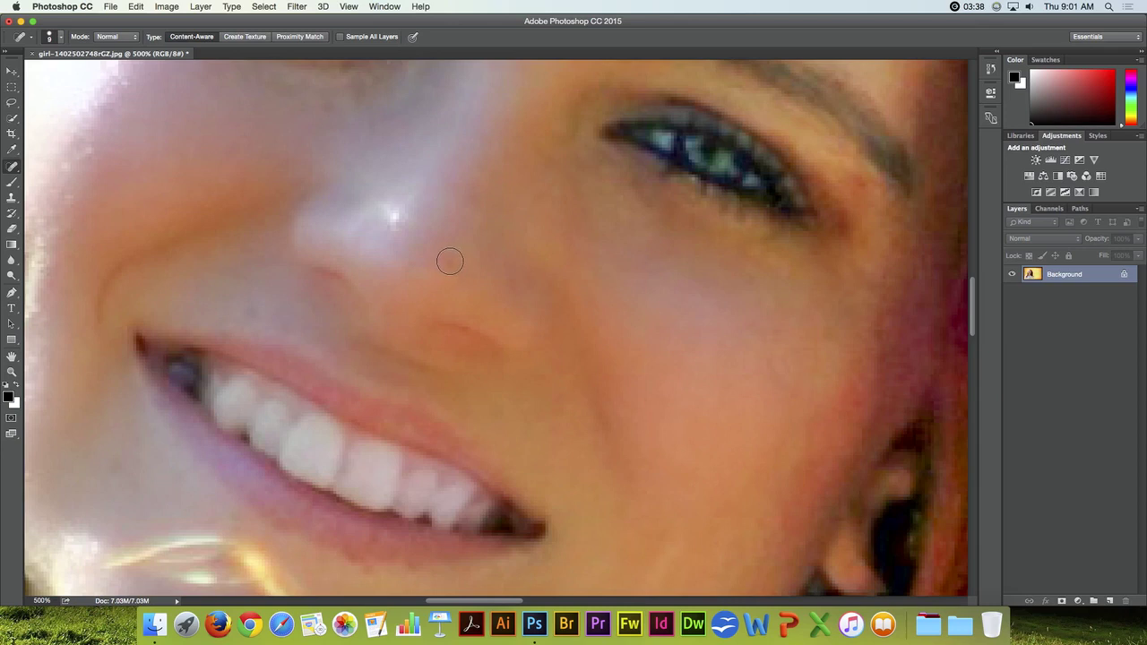
click(449, 262)
click(249, 311)
- Spot-heal the dark spots scattered across the forehead up to the hairline
scroll(498, 186, up, 10)
scroll(497, 186, right, 5)
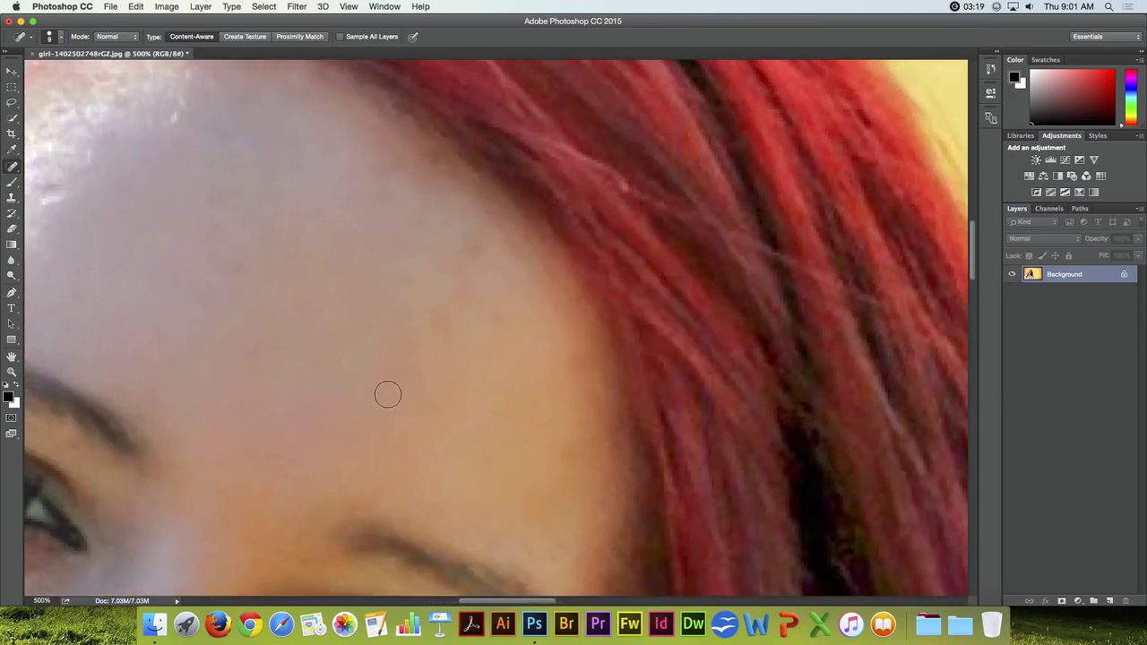
click(389, 374)
click(470, 245)
click(563, 450)
click(525, 445)
mouse_move(418, 335)
mouse_down()
mouse_move(579, 386)
mouse_move(535, 382)
mouse_up()
click(593, 294)
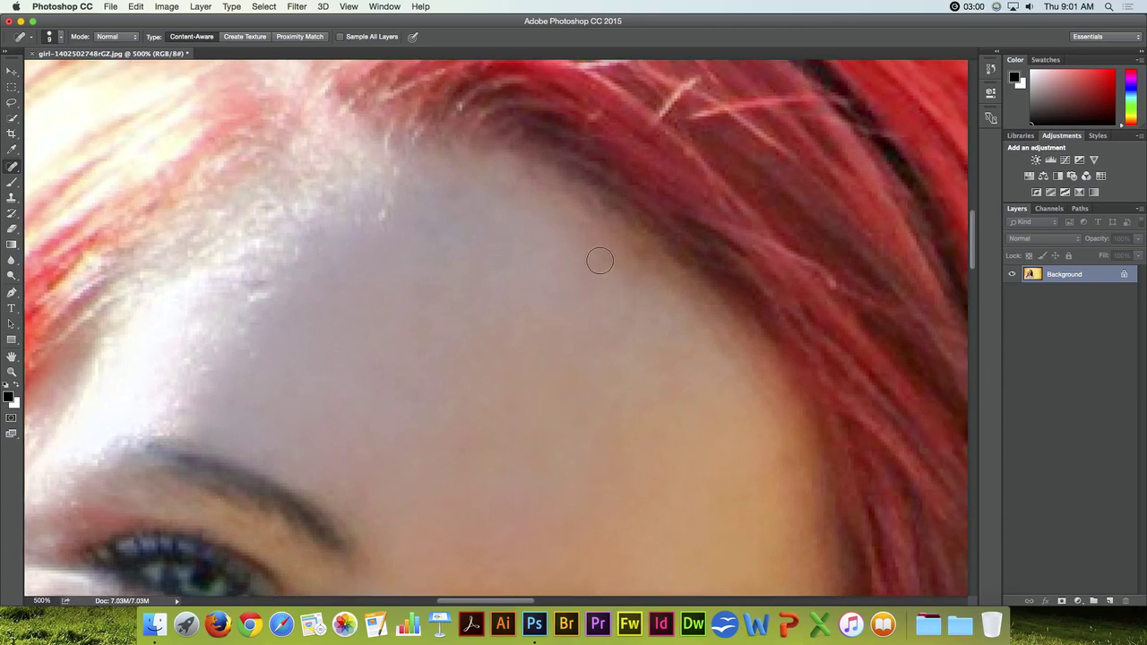
- Spot-heal the reddish lines between the outer corner of her left eye and the eyebrow
drag(436, 353, 676, 205)
drag(440, 454, 537, 135)
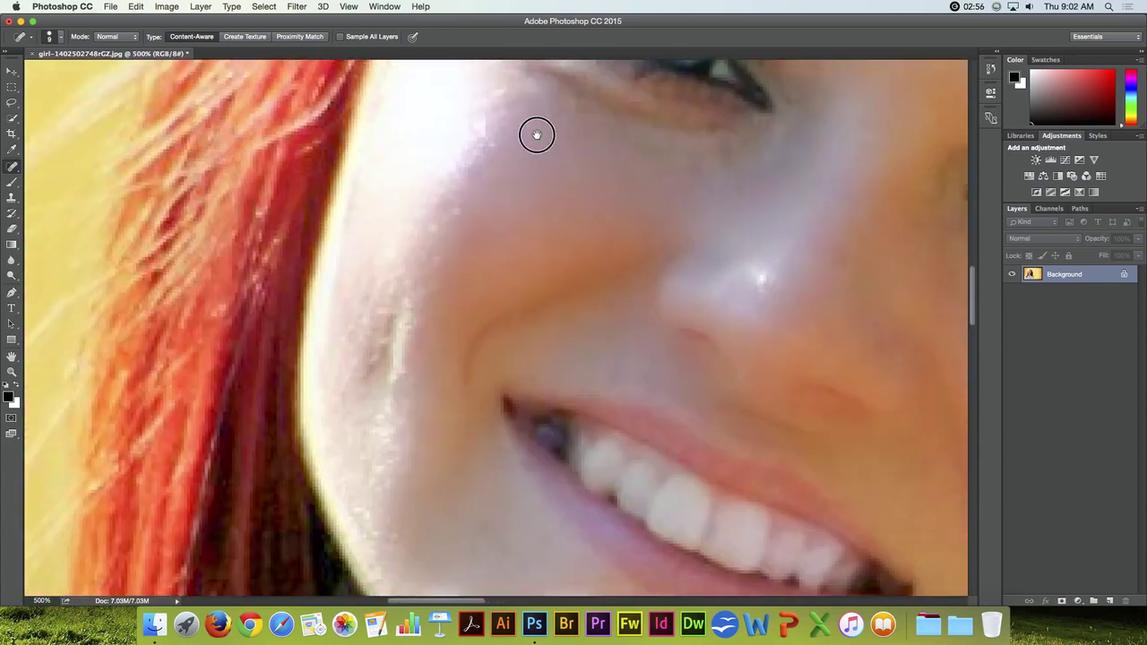
drag(455, 341, 173, 163)
drag(700, 532, 709, 442)
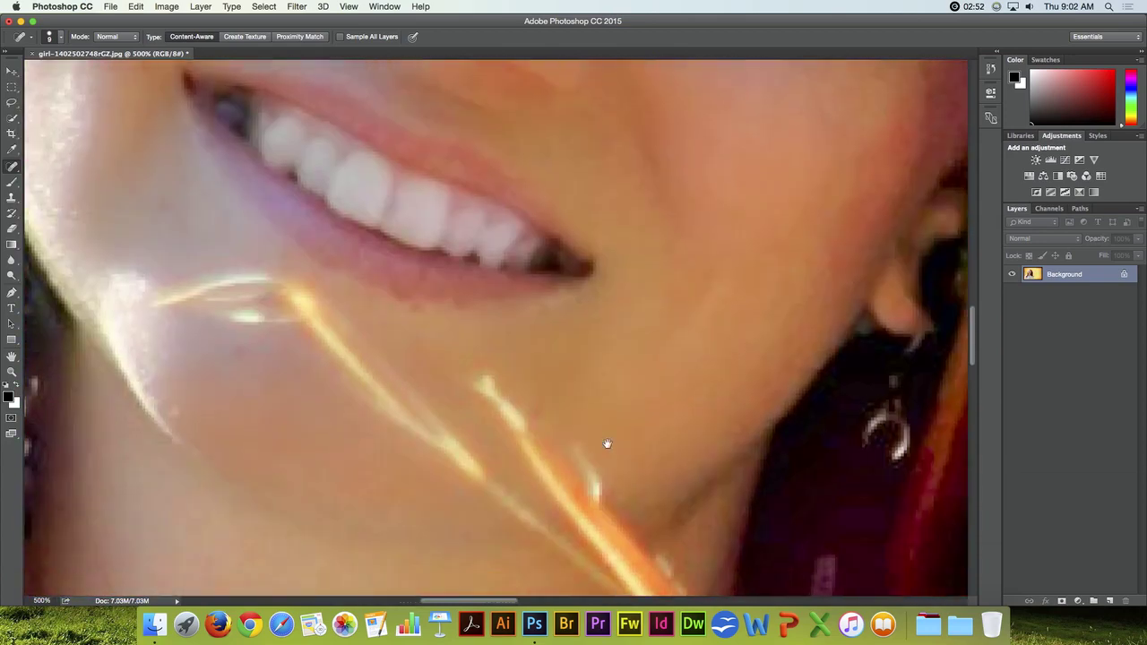
click(538, 412)
drag(541, 410, 474, 489)
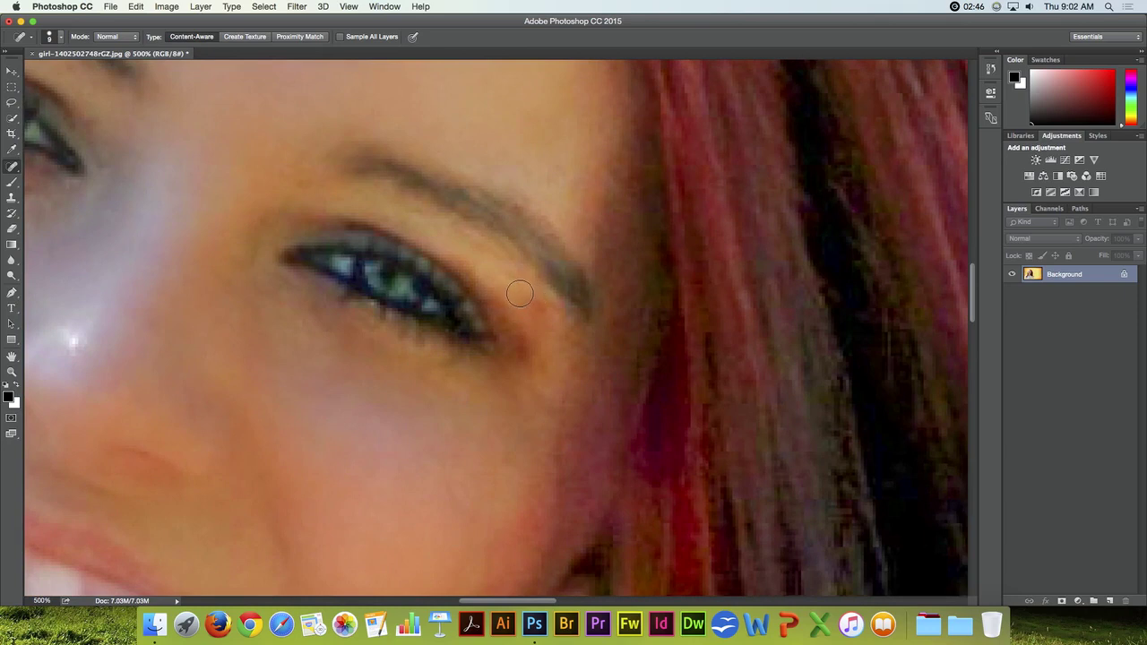
mouse_move(520, 293)
mouse_down()
mouse_move(547, 317)
mouse_move(524, 315)
mouse_move(532, 330)
mouse_move(509, 293)
mouse_move(551, 334)
mouse_move(525, 301)
mouse_up()
mouse_move(525, 341)
mouse_down()
mouse_move(510, 283)
mouse_move(533, 335)
mouse_up()
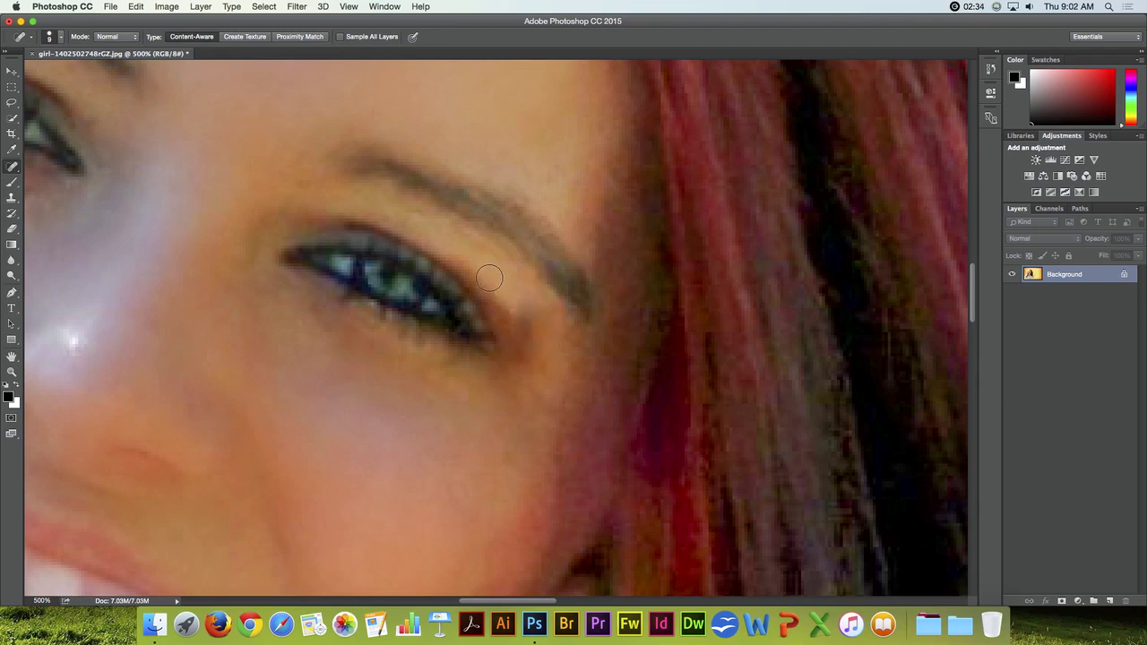
drag(487, 271, 522, 311)
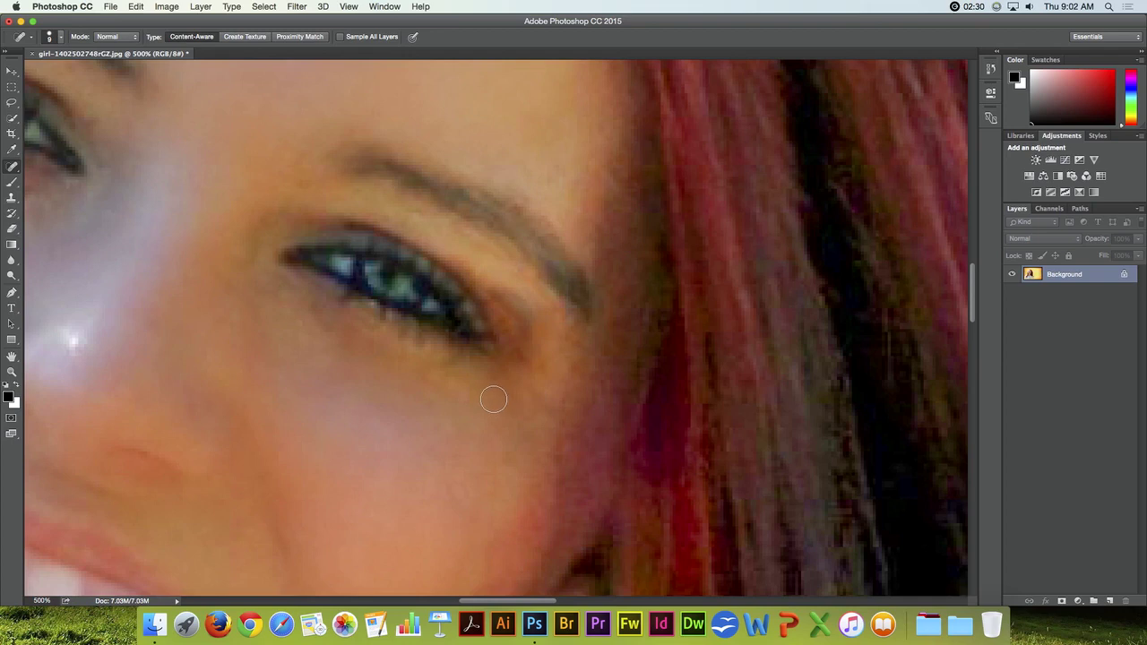
- Switch to the Healing Brush Tool for retouching the area around her left eye
drag(299, 391, 462, 408)
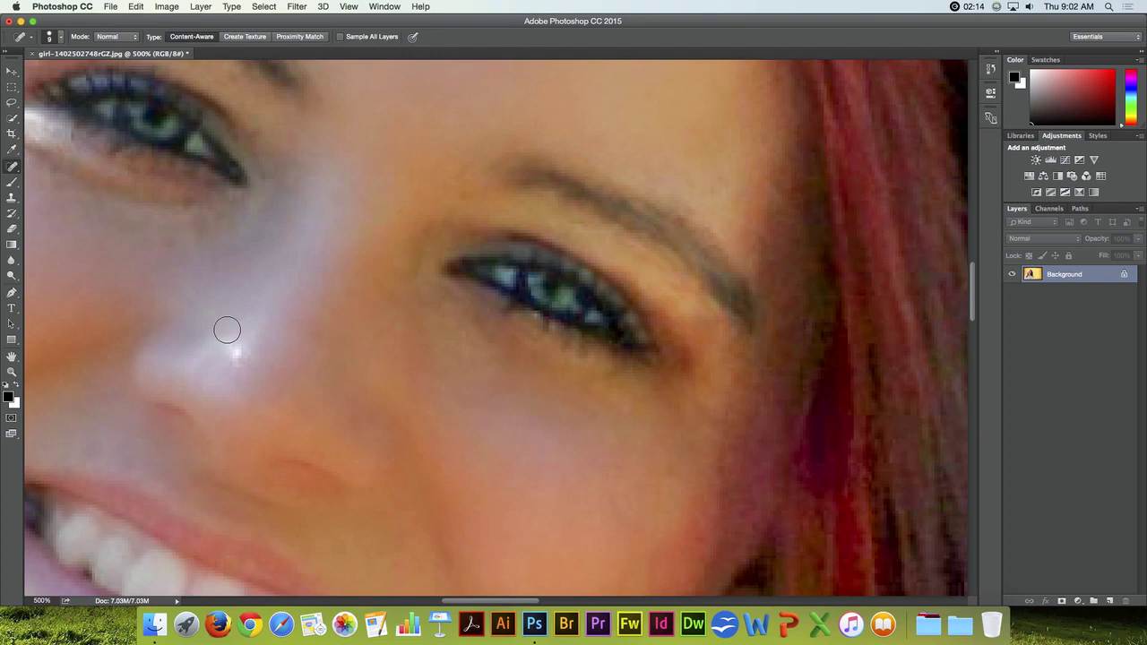
right_click(12, 167)
click(63, 172)
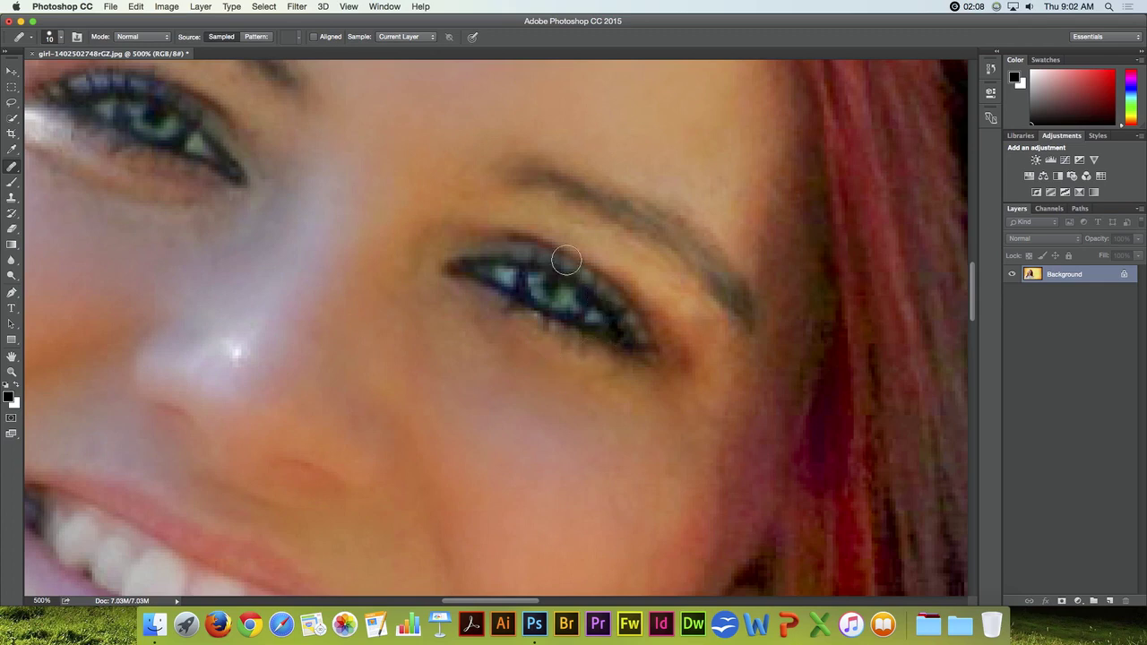
- Enlarge the Healing Brush to 30 px and try retouching the outer corner of the left eyelid
key(bracketleft)
key(bracketleft)
key(])
key(])
key(])
key(])
key(])
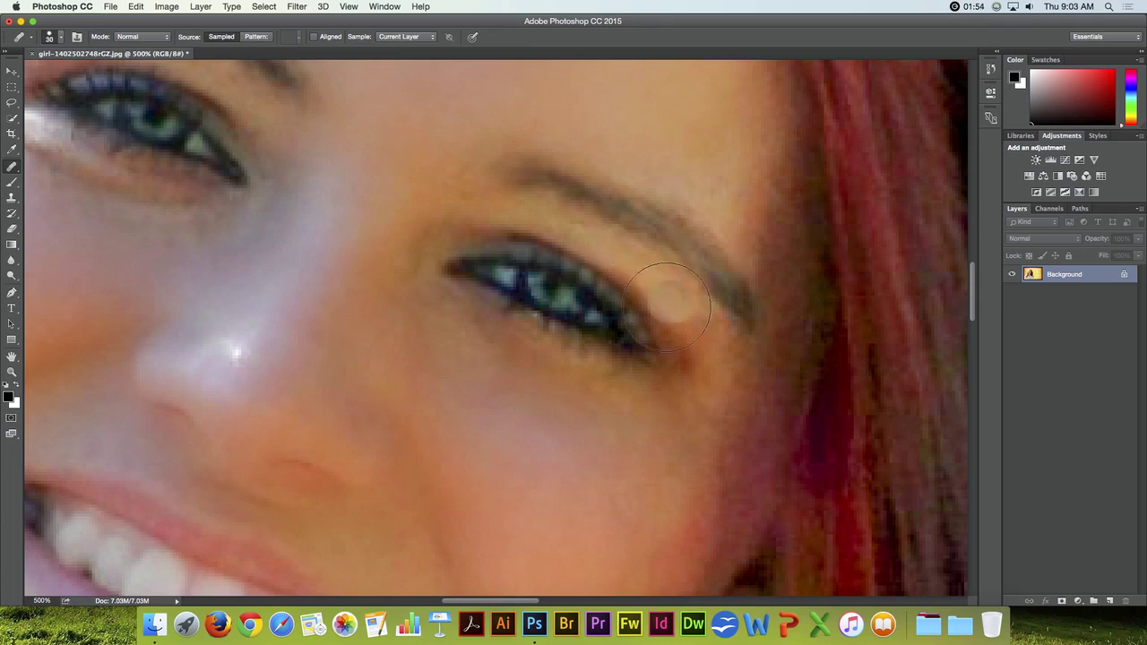
mouse_move(616, 293)
mouse_down()
mouse_move(619, 354)
mouse_move(645, 358)
mouse_move(663, 296)
mouse_up()
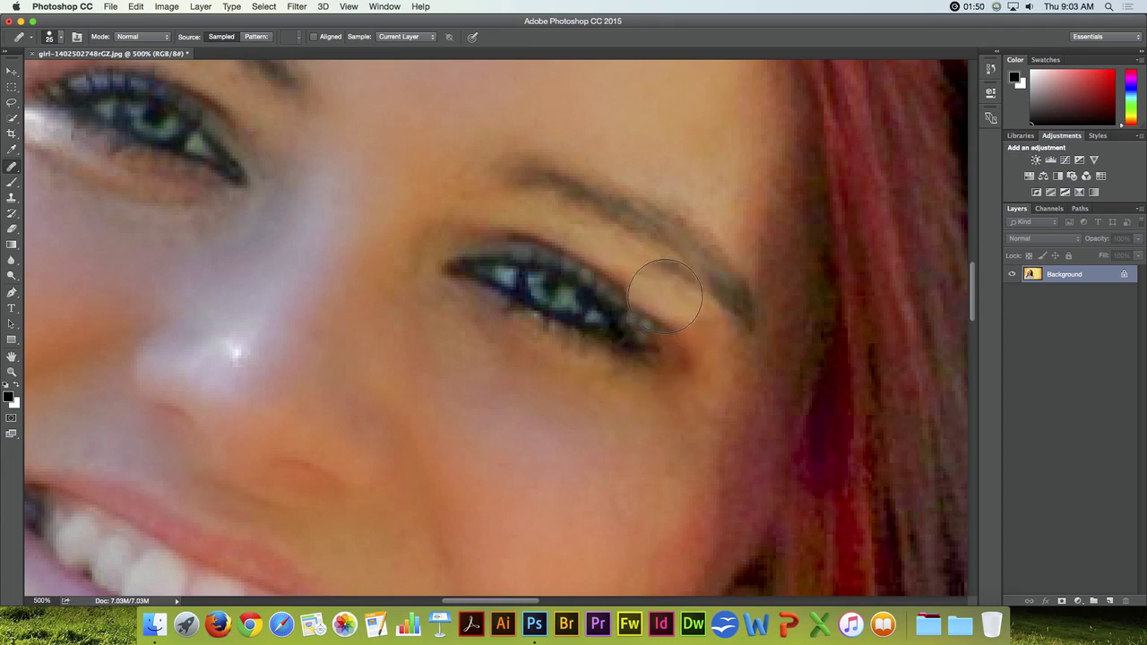
- Reduce the Healing Brush to 6 px and retouch the skin beside the outer eye corner and on the cheek below
key(bracketleft)
key(bracketleft)
key(bracketleft)
key(bracketleft)
key(bracketleft)
key(bracketleft)
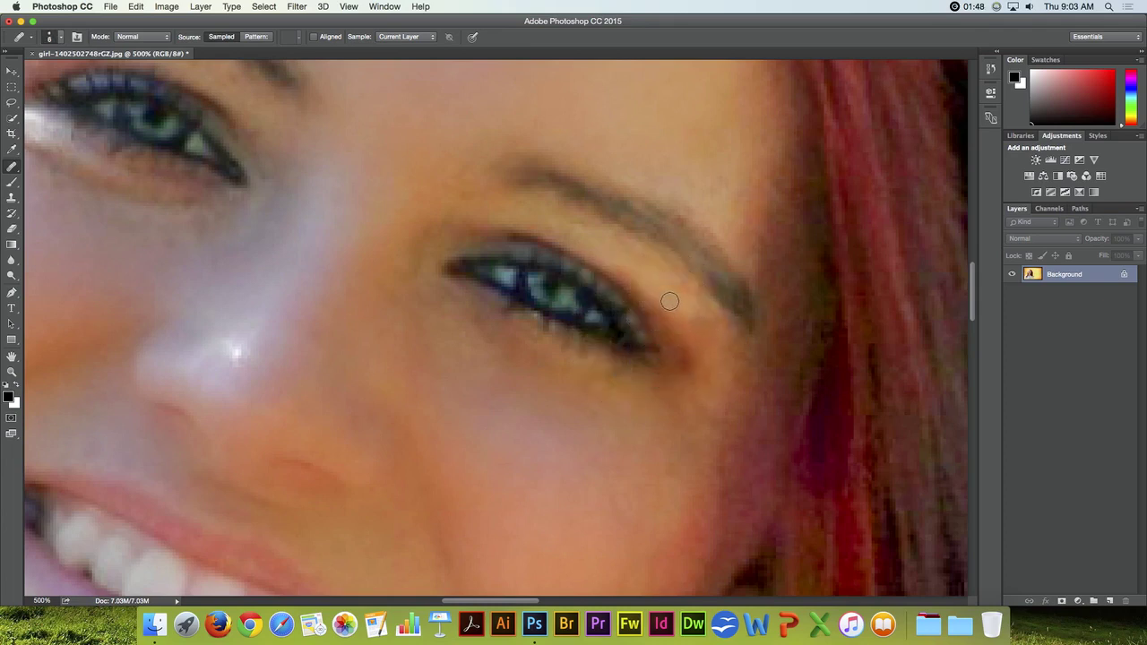
drag(670, 299, 672, 305)
mouse_move(691, 313)
mouse_down()
mouse_move(708, 333)
mouse_move(693, 319)
mouse_up()
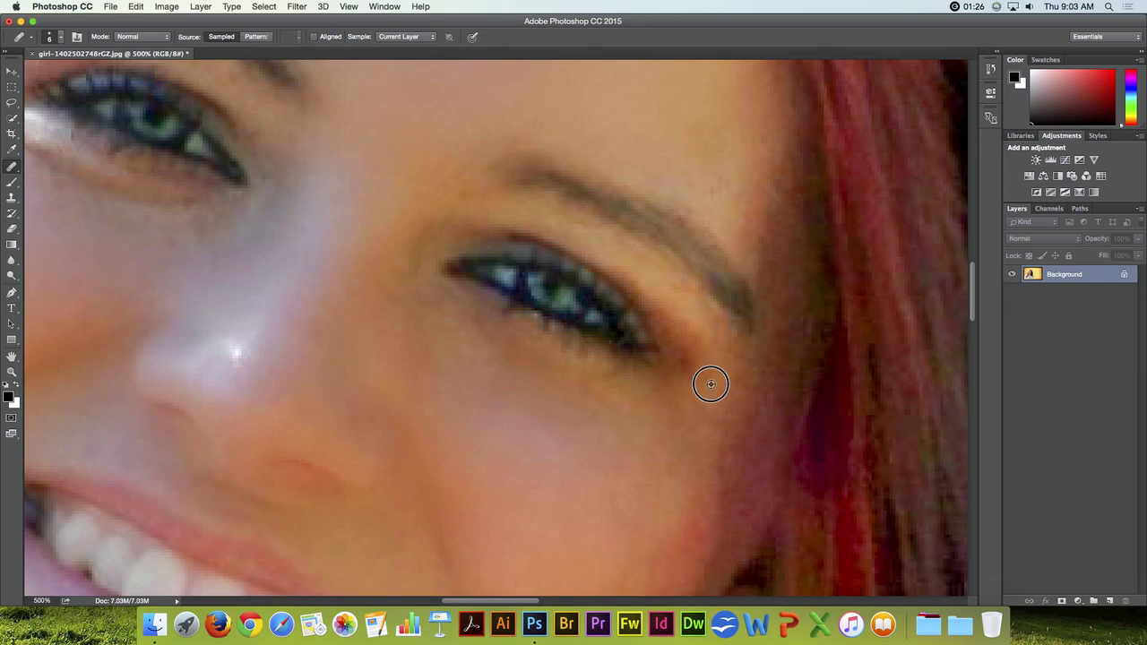
alt+click(686, 322)
drag(525, 448, 548, 453)
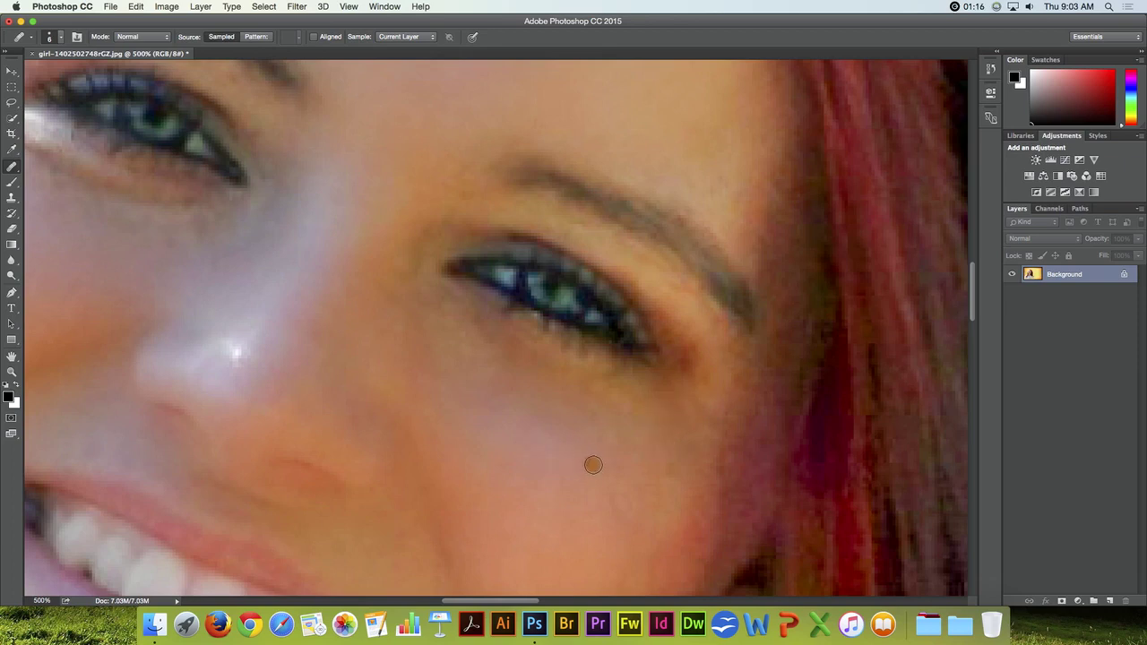
- Try cloning forehead skin over the outer eye corner with a 9 px Clone Stamp, and undo the stroke
click(15, 197)
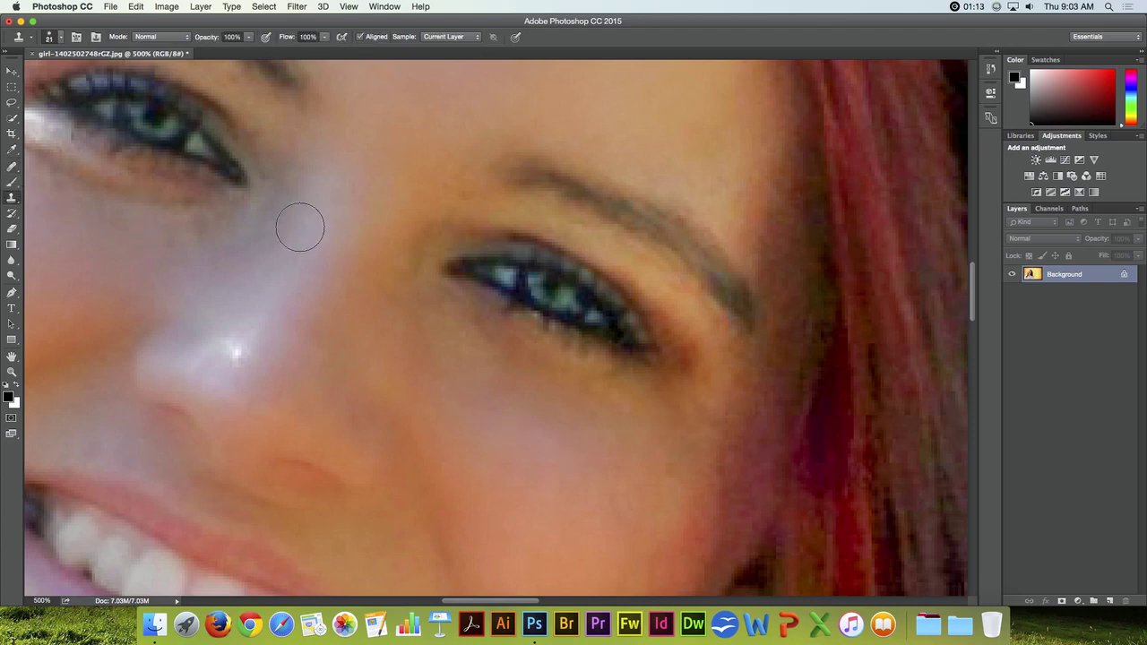
alt+click(673, 149)
click(715, 341)
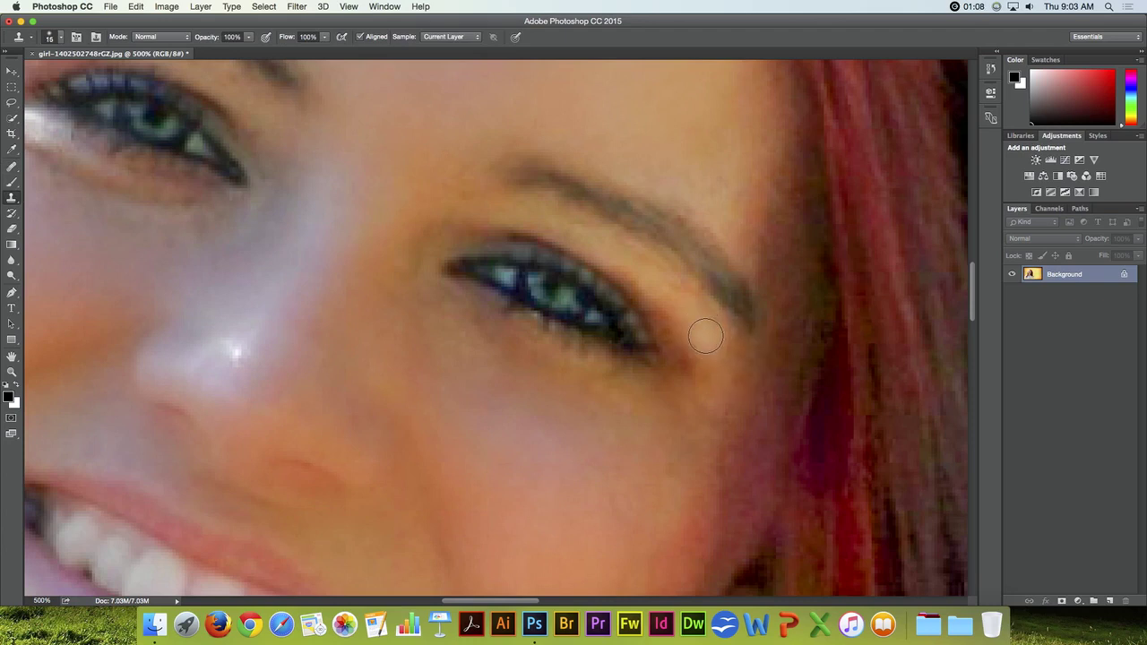
key(bracketleft)
key(bracketleft)
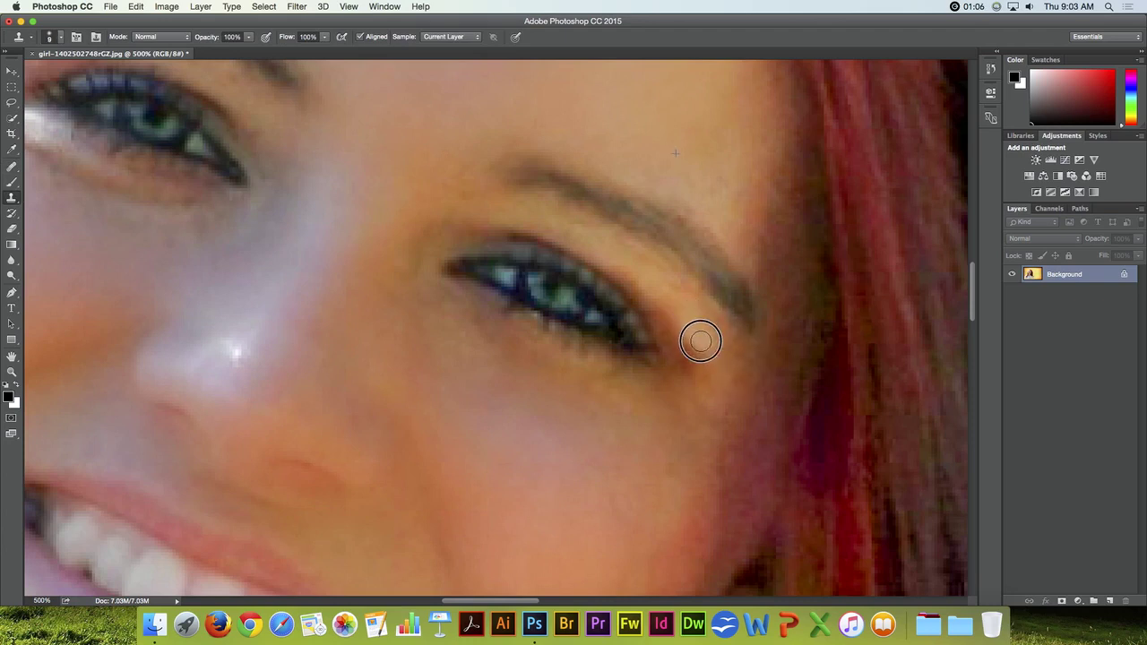
mouse_move(699, 338)
mouse_down()
mouse_move(704, 347)
mouse_move(689, 326)
mouse_move(709, 336)
mouse_up()
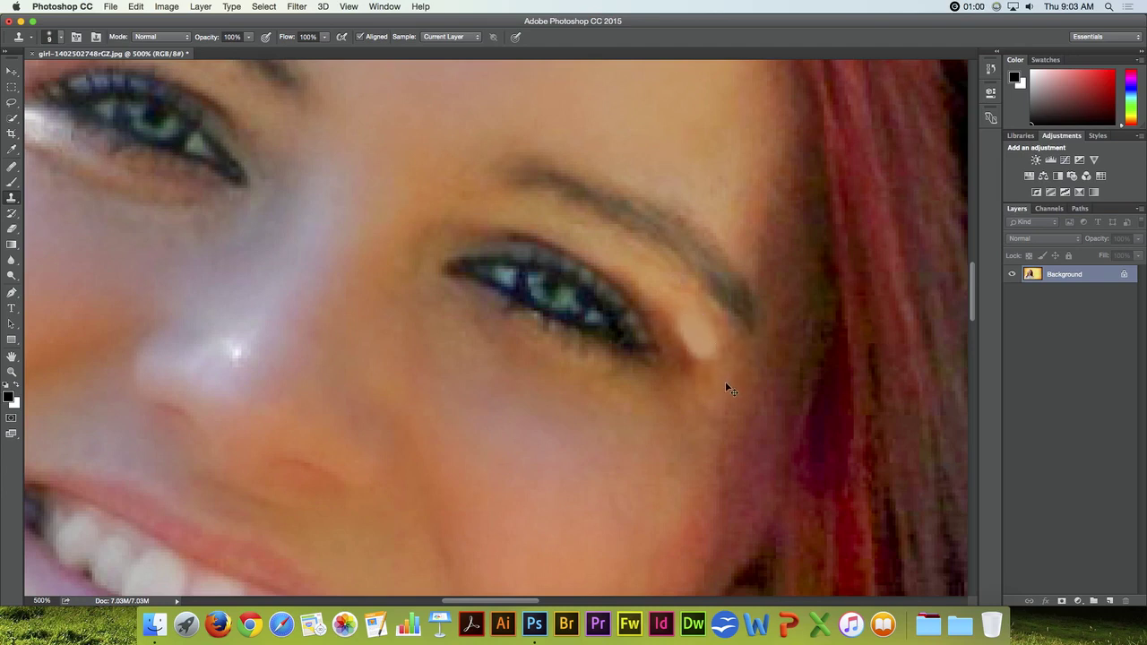
key(super+z)
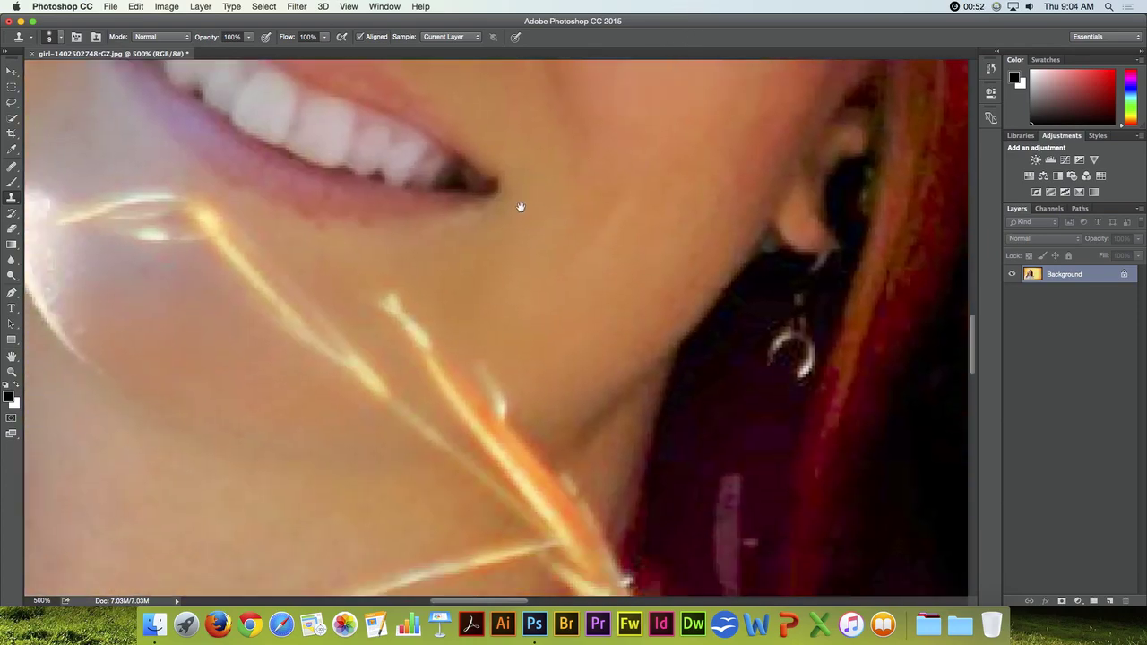
- Clone skin over the upper end of the grass stem below the mouth corner with a 20 px Clone Stamp
mouse_move(520, 205)
mouse_down()
mouse_move(572, 136)
mouse_move(575, 146)
mouse_up()
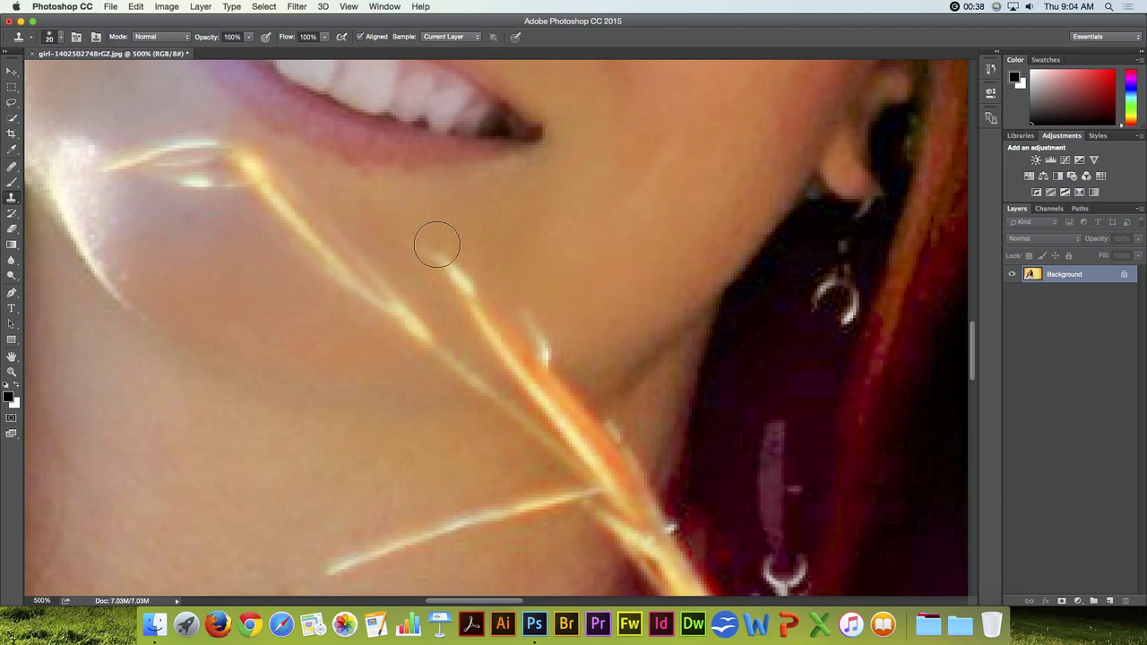
key(bracketright)
drag(456, 264, 469, 282)
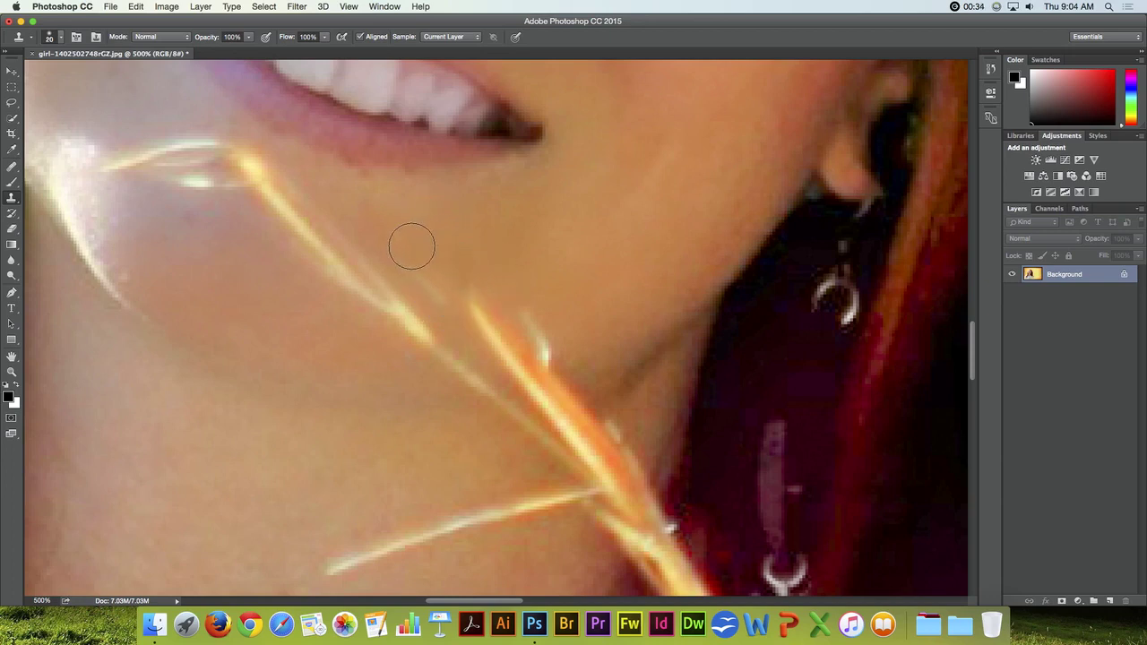
drag(418, 256, 444, 282)
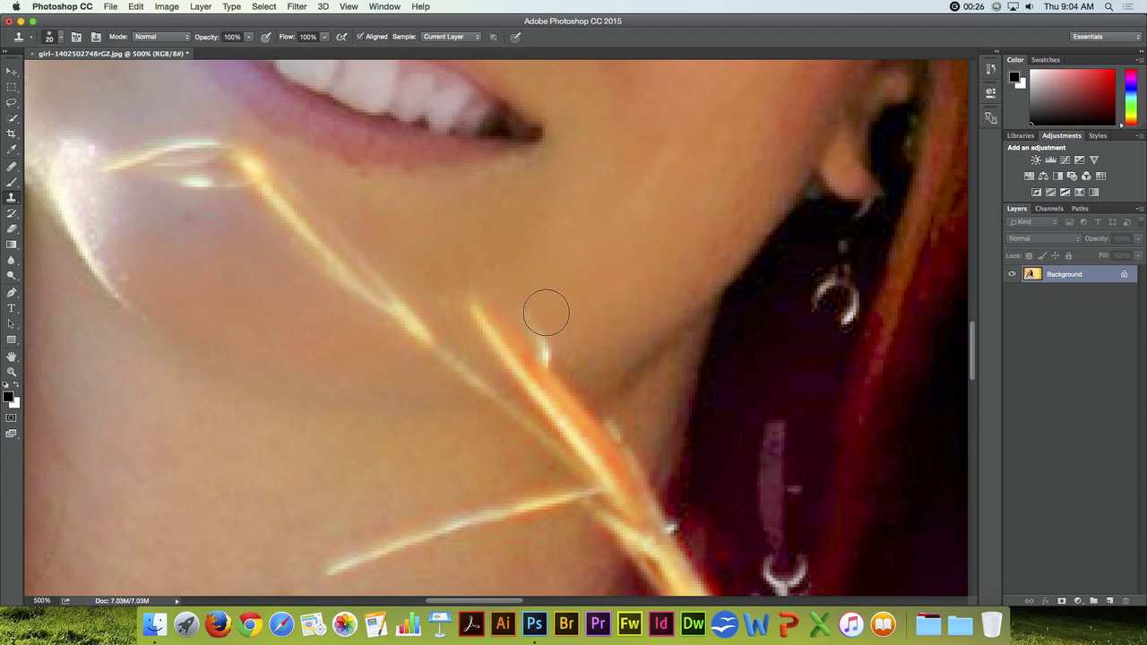
mouse_move(537, 320)
mouse_down()
mouse_move(487, 320)
mouse_move(476, 297)
mouse_move(453, 291)
mouse_up()
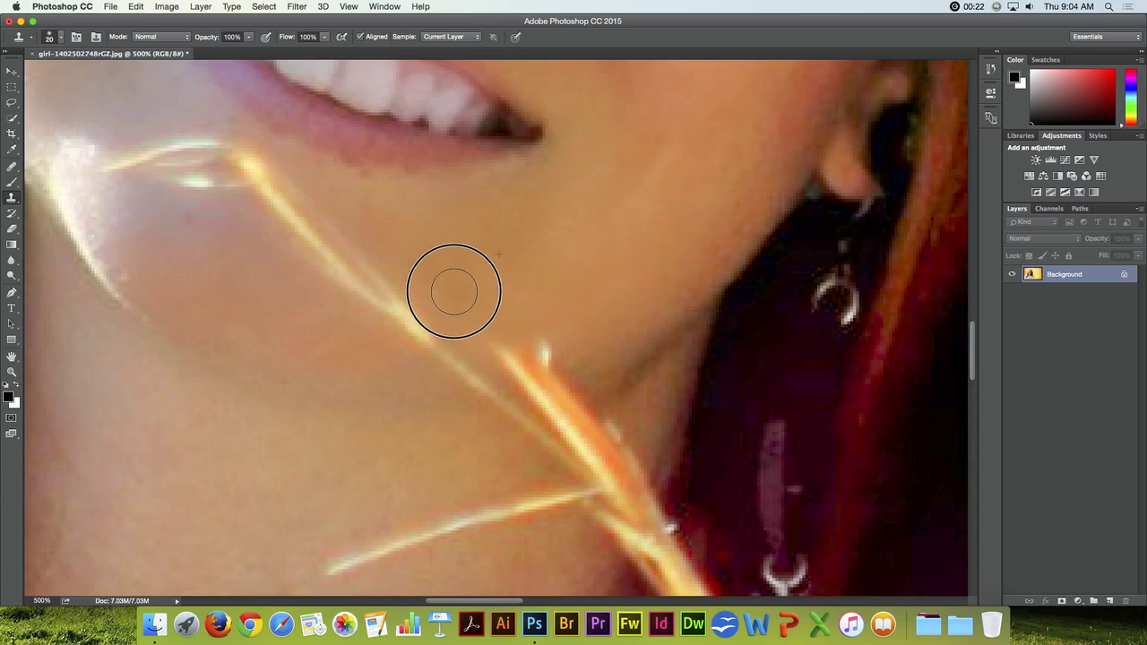
- Sample clean skin near the jawline and clone it over the remaining stem tip and its white sliver
drag(558, 264, 513, 194)
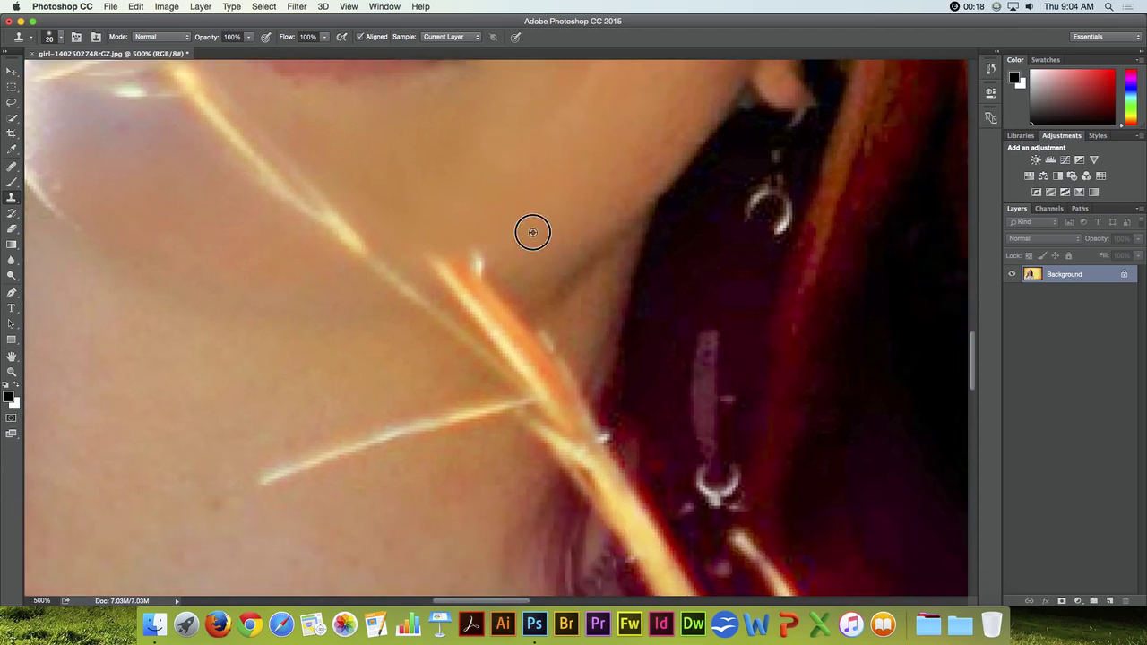
alt+click(532, 232)
drag(494, 257, 451, 260)
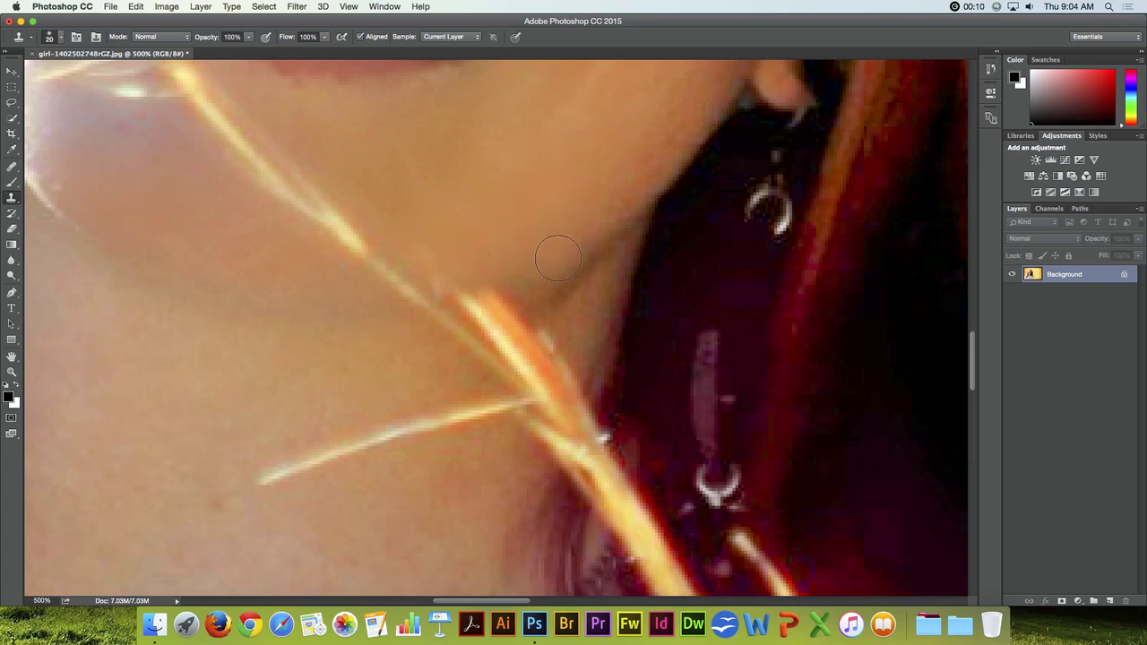
- Sample skin along the jawline and clone it over the upper tip of the thick grass stem with the 20 px Clone Stamp
drag(558, 257, 523, 185)
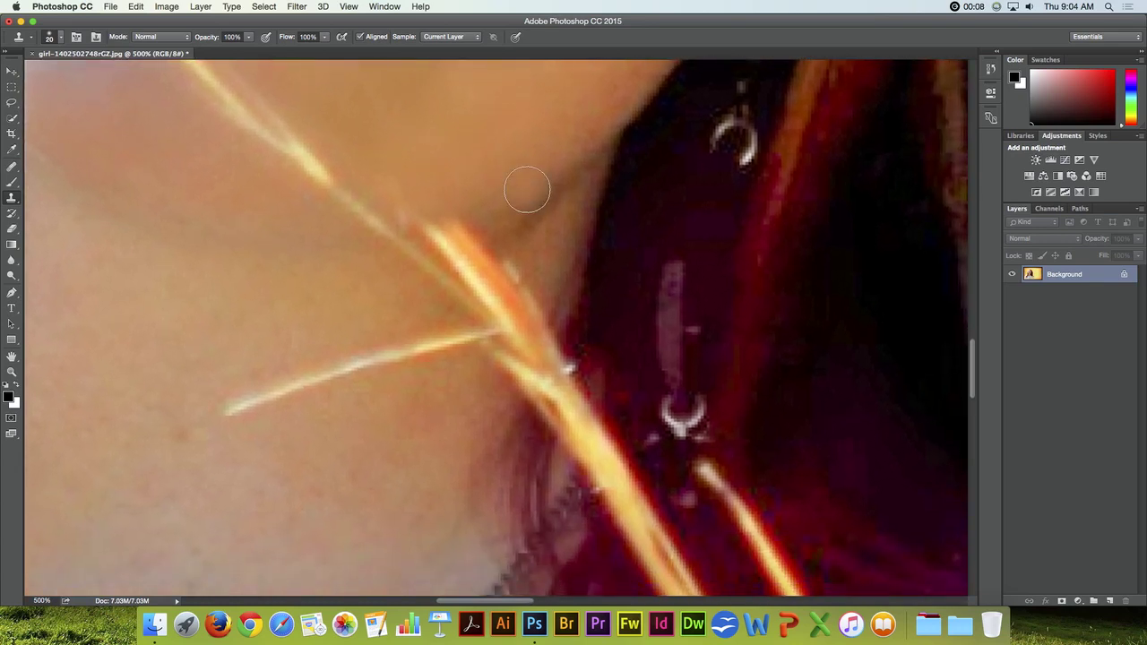
alt+click(501, 196)
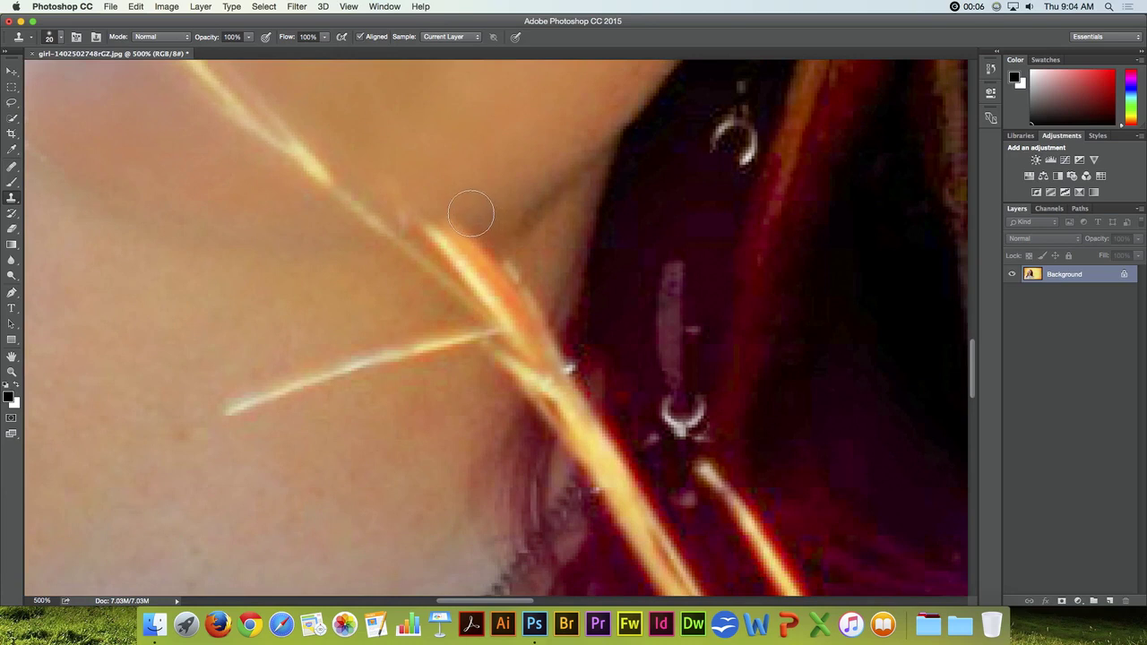
mouse_move(461, 220)
mouse_down()
mouse_move(447, 228)
mouse_move(424, 215)
mouse_up()
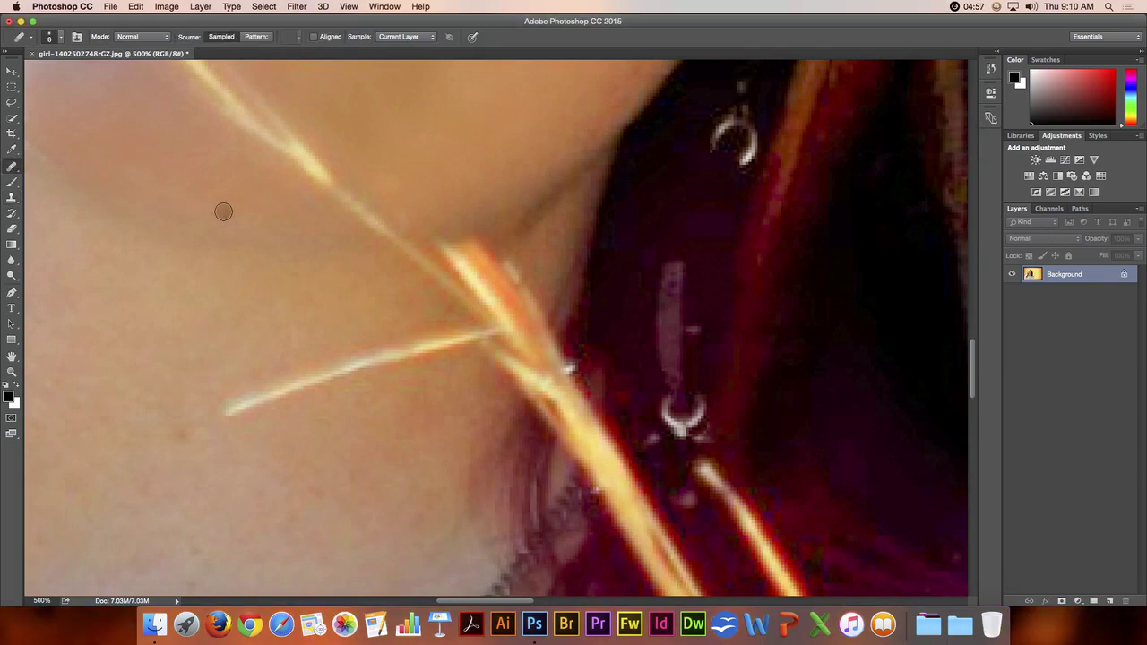
- Remove the curled white end of the grass stem on the chin below the lower lip with the Healing Brush
drag(241, 212, 316, 412)
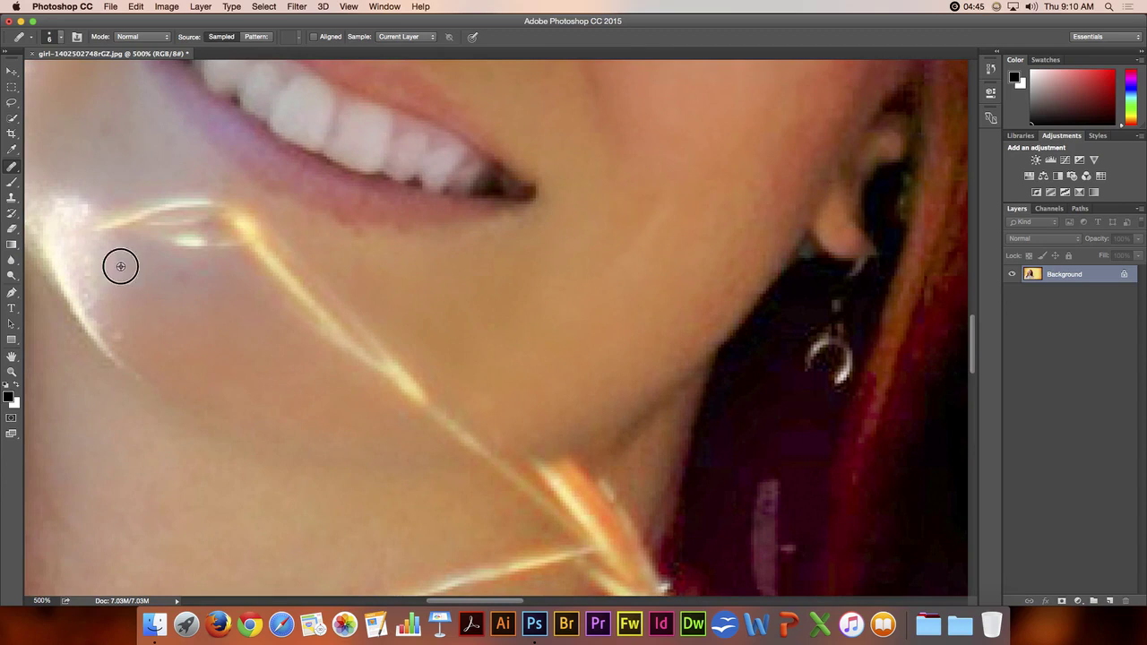
mouse_move(103, 228)
mouse_down()
mouse_move(72, 231)
mouse_move(126, 219)
mouse_up()
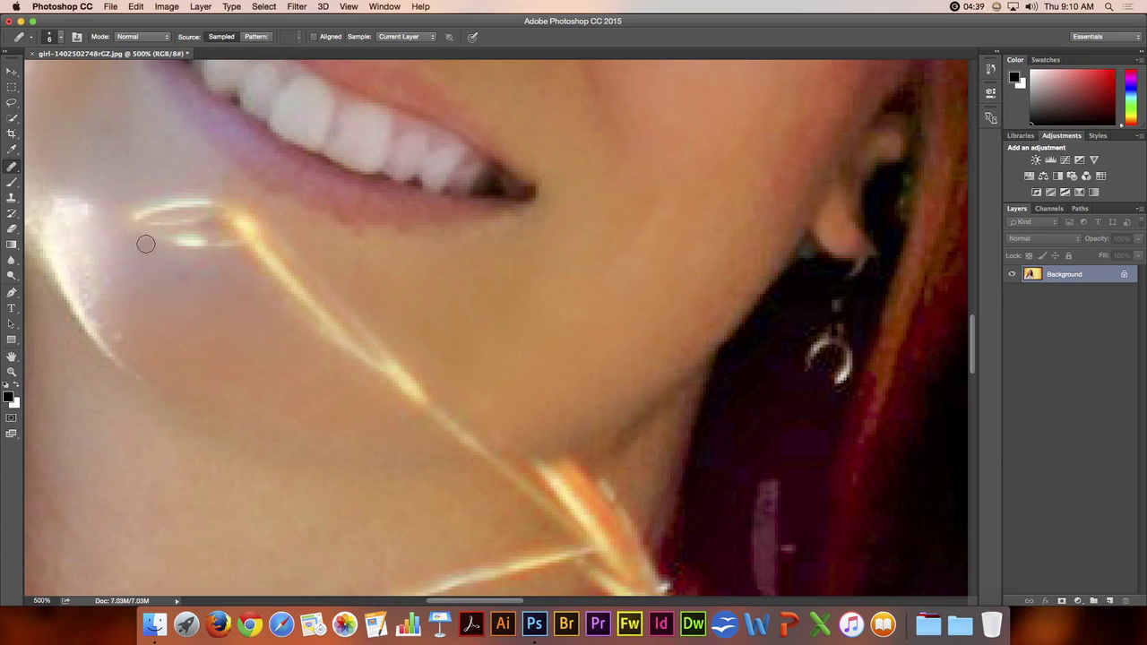
mouse_move(146, 243)
mouse_down()
mouse_move(127, 218)
mouse_move(163, 244)
mouse_move(228, 248)
mouse_move(134, 235)
mouse_up()
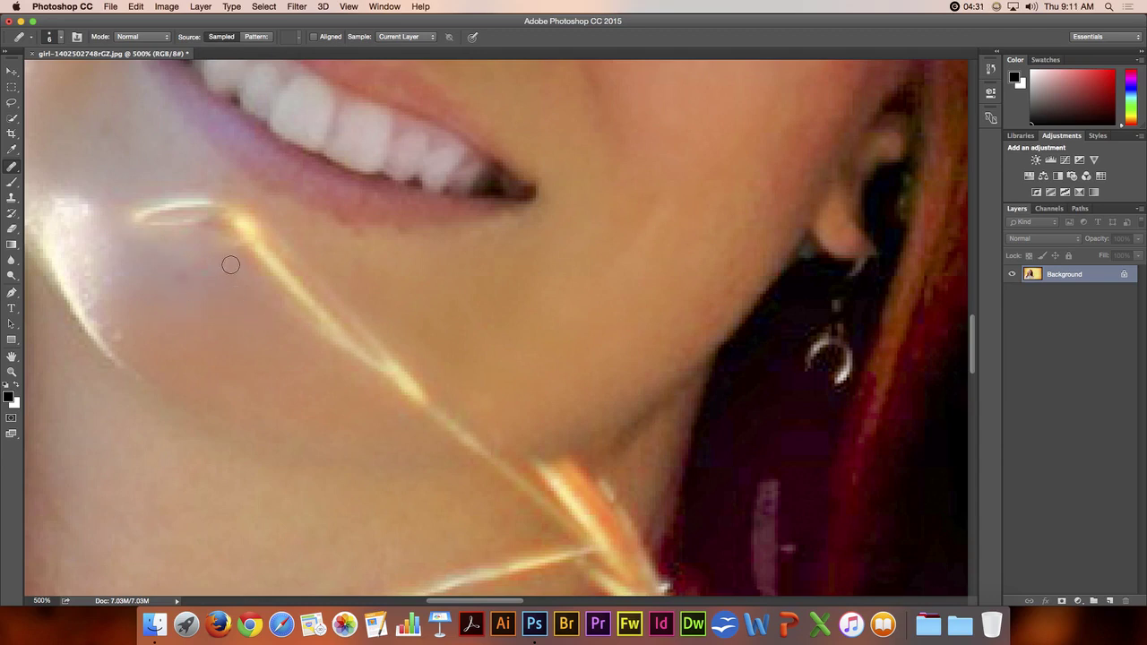
mouse_move(236, 250)
mouse_down()
mouse_move(169, 222)
mouse_move(209, 215)
mouse_move(171, 206)
mouse_move(138, 217)
mouse_move(208, 204)
mouse_move(155, 197)
mouse_move(135, 233)
mouse_move(190, 267)
mouse_move(191, 286)
mouse_move(139, 210)
mouse_up()
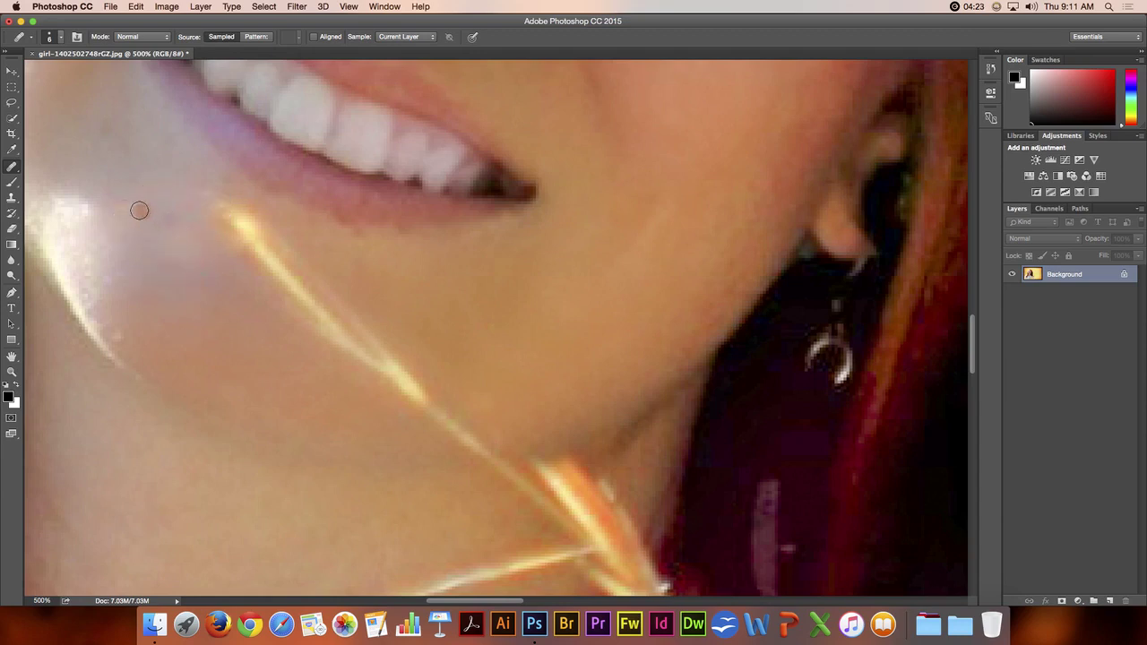
click(156, 240)
- Sample clean chin skin and heal the bright grass stem running diagonally from below the lip toward the jawline
mouse_move(232, 228)
mouse_down()
mouse_move(240, 213)
mouse_move(237, 225)
mouse_up()
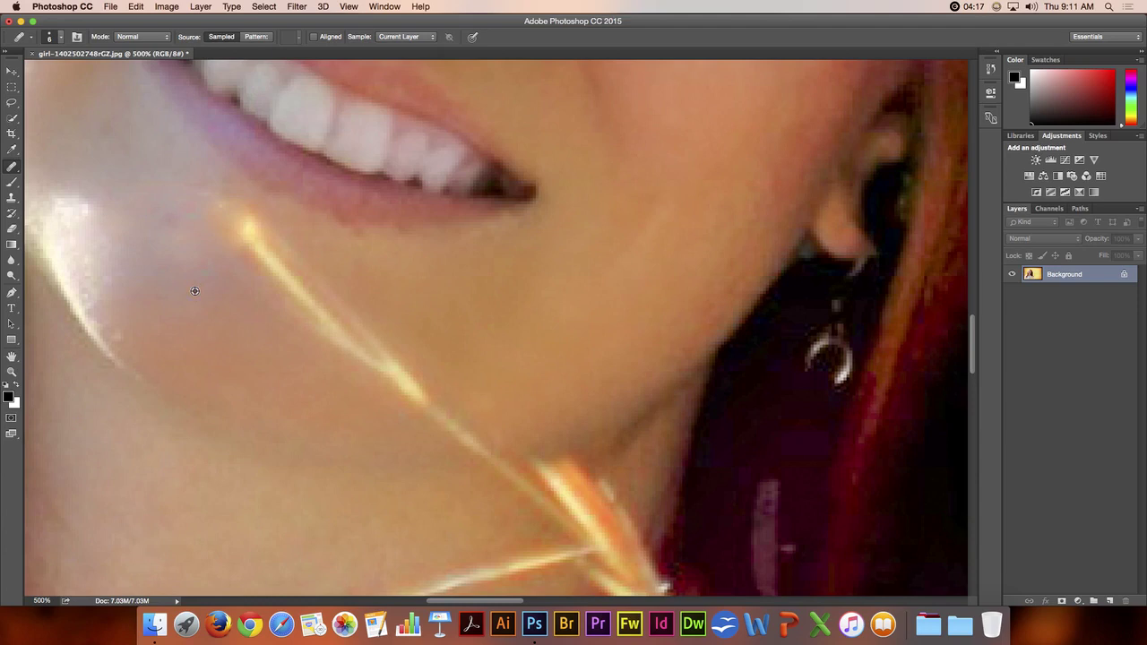
alt+click(187, 261)
mouse_move(212, 218)
mouse_down()
mouse_move(243, 239)
mouse_move(261, 238)
mouse_move(238, 252)
mouse_move(223, 229)
mouse_move(245, 243)
mouse_move(254, 218)
mouse_move(242, 214)
mouse_move(244, 249)
mouse_move(258, 266)
mouse_move(274, 258)
mouse_move(281, 286)
mouse_move(294, 275)
mouse_move(286, 309)
mouse_move(308, 298)
mouse_move(296, 318)
mouse_move(324, 302)
mouse_move(306, 323)
mouse_move(327, 318)
mouse_move(343, 343)
mouse_up()
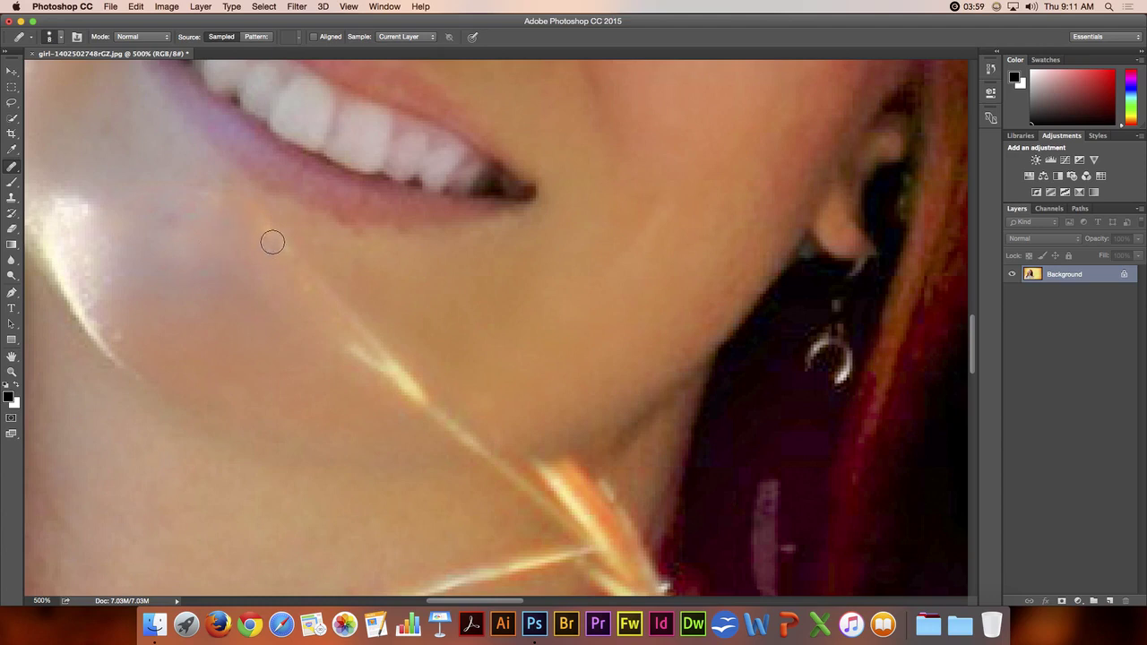
mouse_move(241, 221)
mouse_down()
mouse_move(284, 255)
mouse_move(229, 216)
mouse_move(351, 303)
mouse_move(361, 336)
mouse_move(314, 321)
mouse_move(329, 346)
mouse_move(382, 349)
mouse_move(374, 363)
mouse_move(411, 367)
mouse_move(399, 388)
mouse_move(429, 393)
mouse_move(420, 407)
mouse_move(458, 413)
mouse_up()
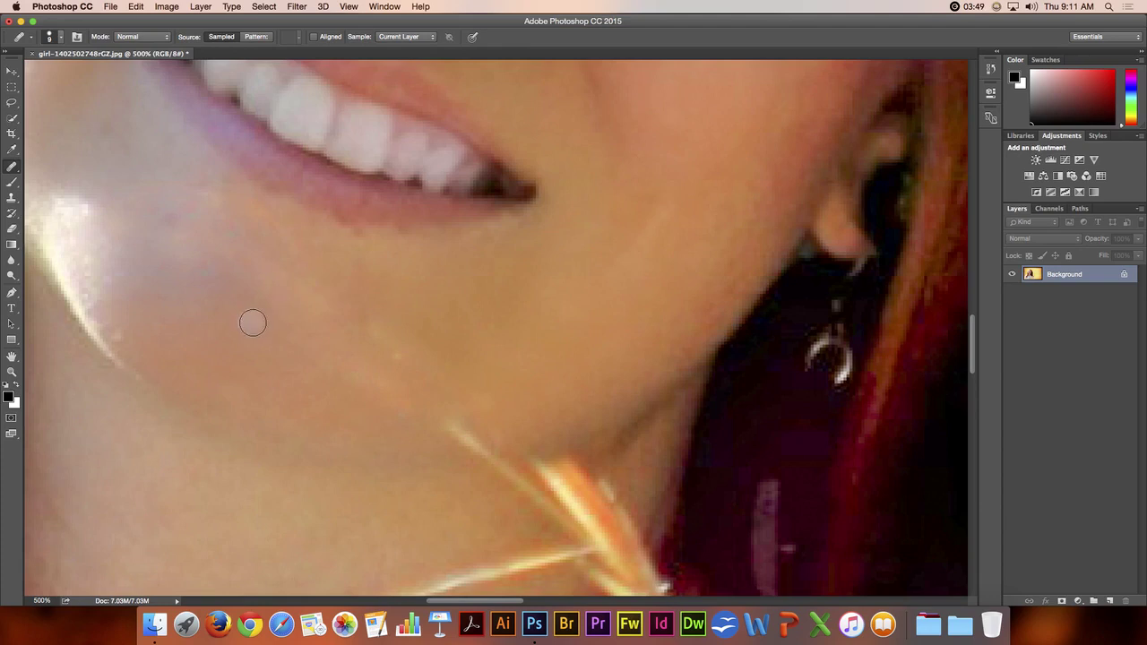
- Enlarge the Healing Brush to 25 px, soften its edge to minimum hardness, and blend the retouched streak across the chin
ctrl+alt+drag(253, 323, 256, 325)
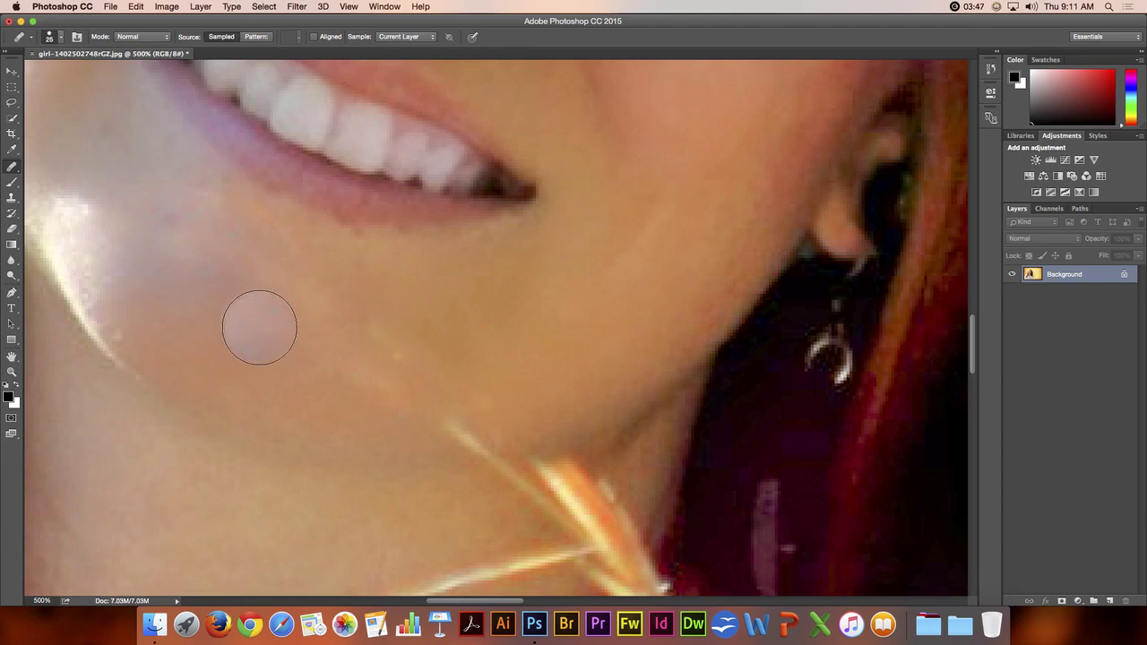
key(shift+[)
key(shift+[)
key(shift+[)
key(shift+[)
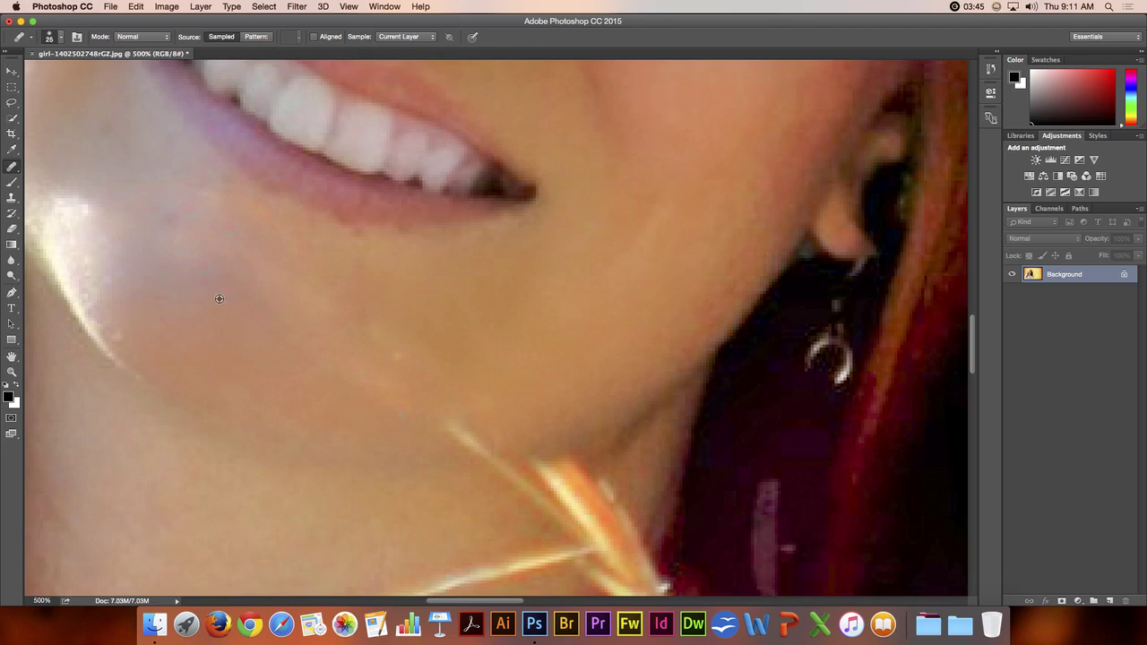
mouse_move(207, 210)
mouse_down()
mouse_move(263, 242)
mouse_move(238, 228)
mouse_move(296, 288)
mouse_move(350, 315)
mouse_move(321, 333)
mouse_move(345, 361)
mouse_up()
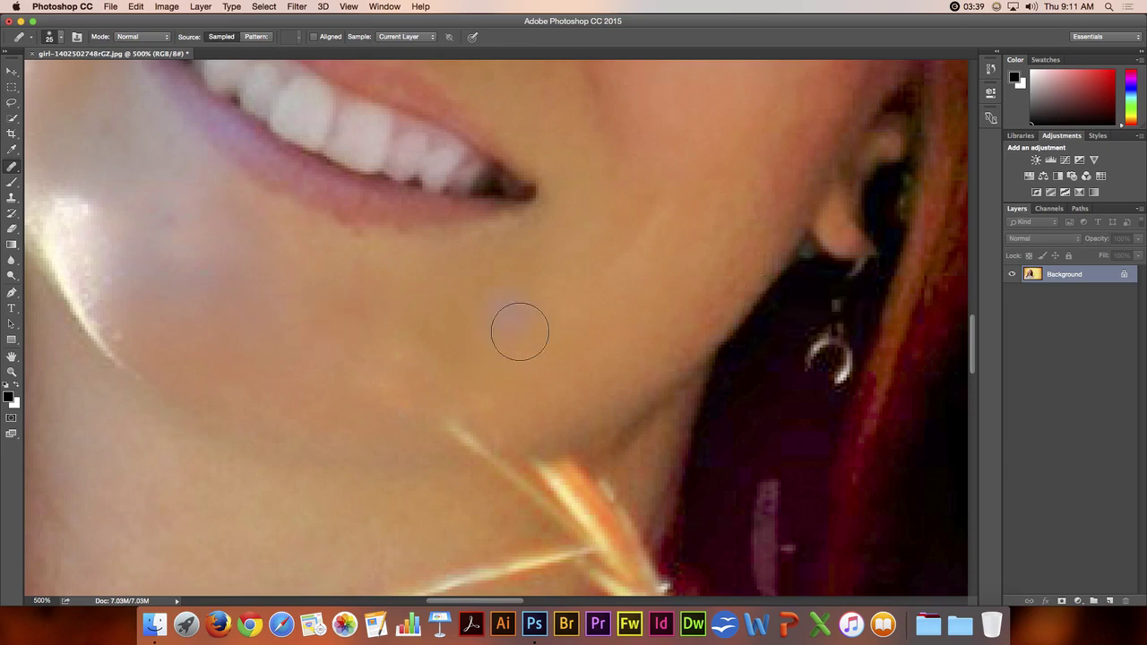
- Sample smooth lower-cheek skin and heal the leftover thin stem and uneven patch on the chin just above the jawline
alt+click(612, 368)
mouse_move(506, 428)
mouse_down()
mouse_move(484, 433)
mouse_move(496, 420)
mouse_move(515, 428)
mouse_move(496, 432)
mouse_up()
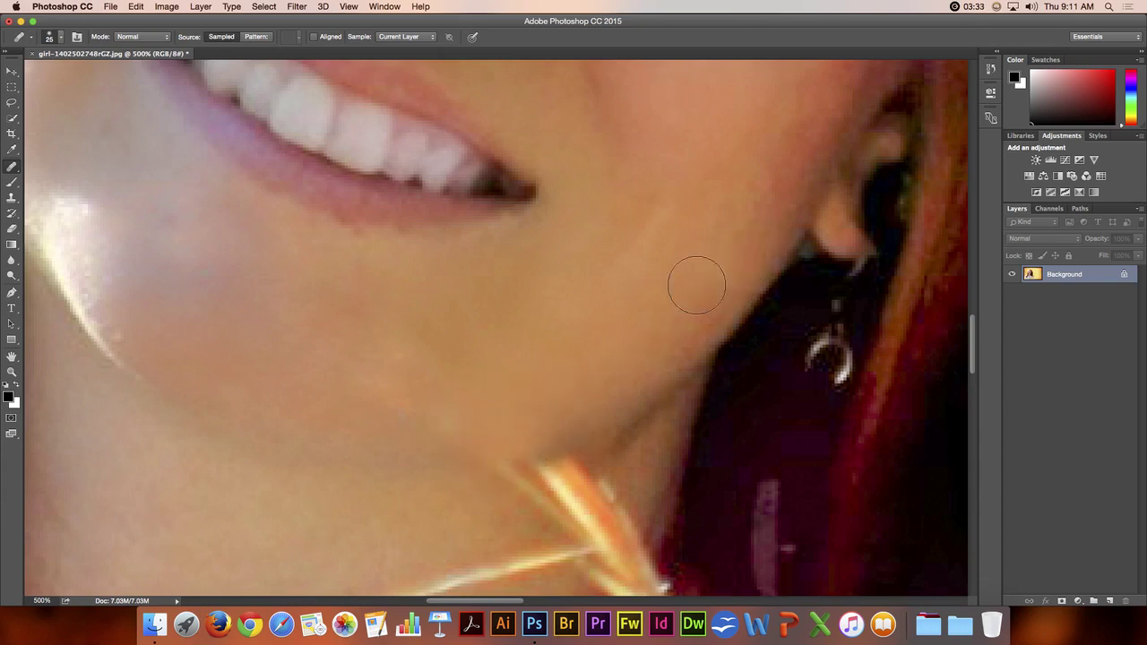
click(456, 415)
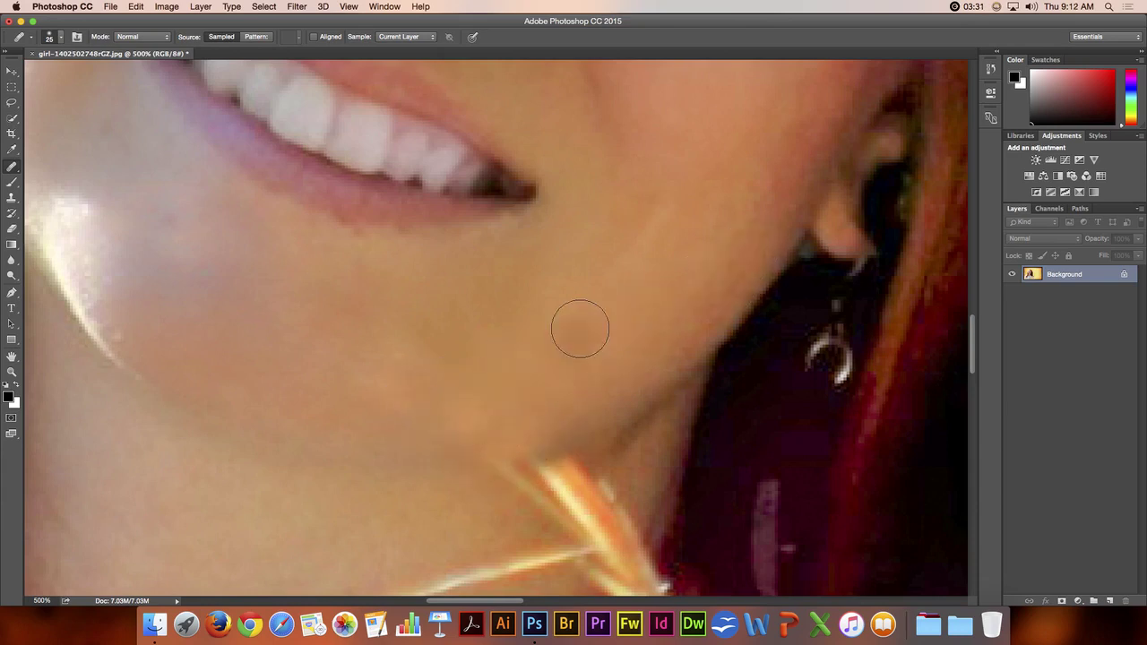
alt+click(619, 308)
drag(493, 409, 468, 391)
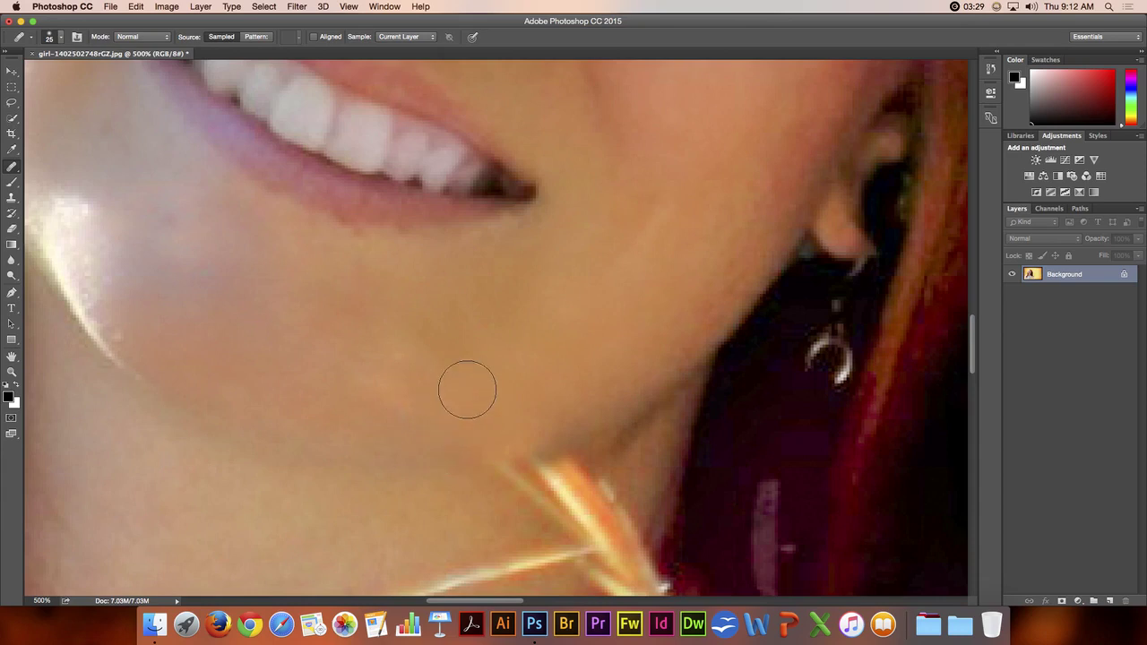
- Sample clean neck skin and heal the thin side stem crossing the neck up to the thick stem
drag(389, 446, 314, 154)
click(239, 269)
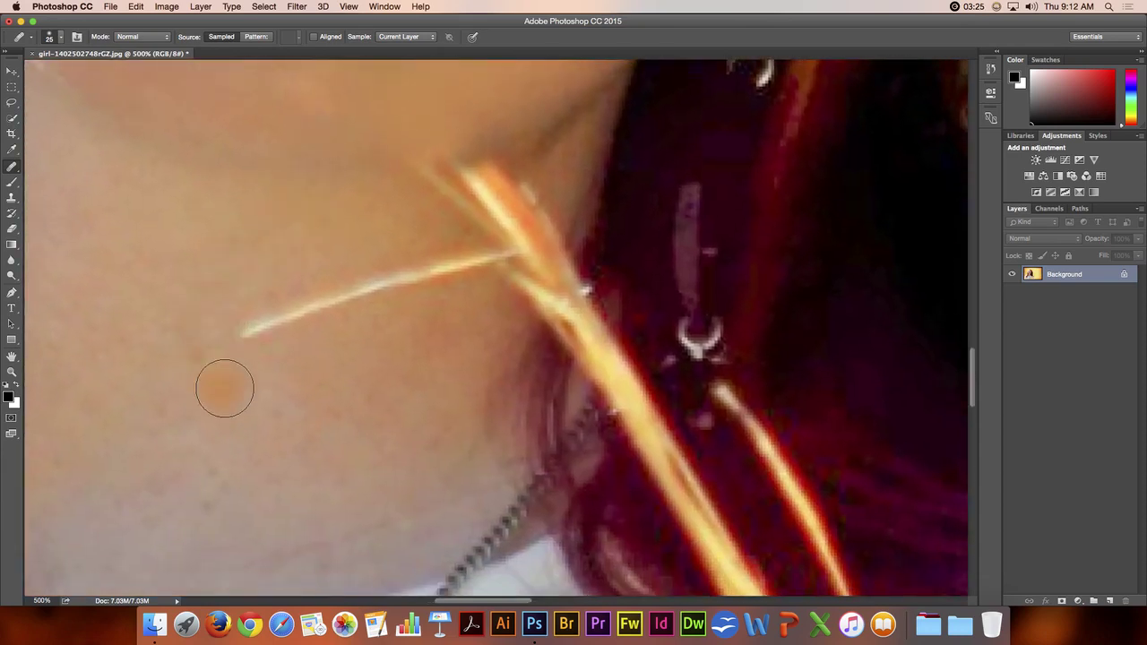
alt+click(252, 397)
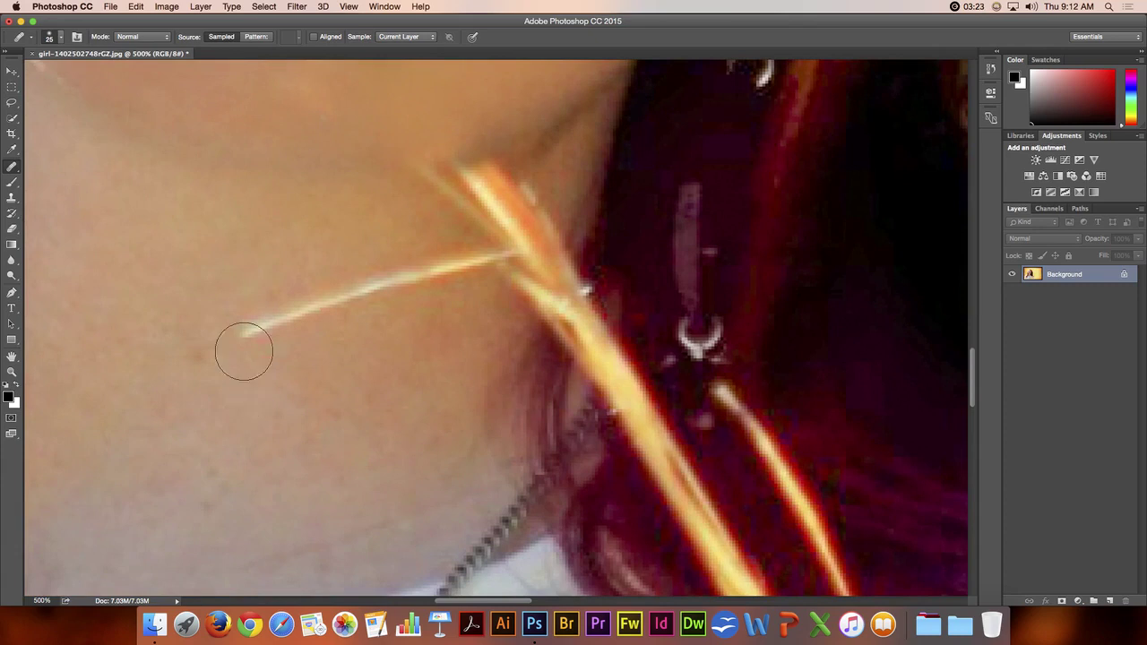
mouse_move(243, 350)
mouse_down()
mouse_move(344, 297)
mouse_move(462, 269)
mouse_up()
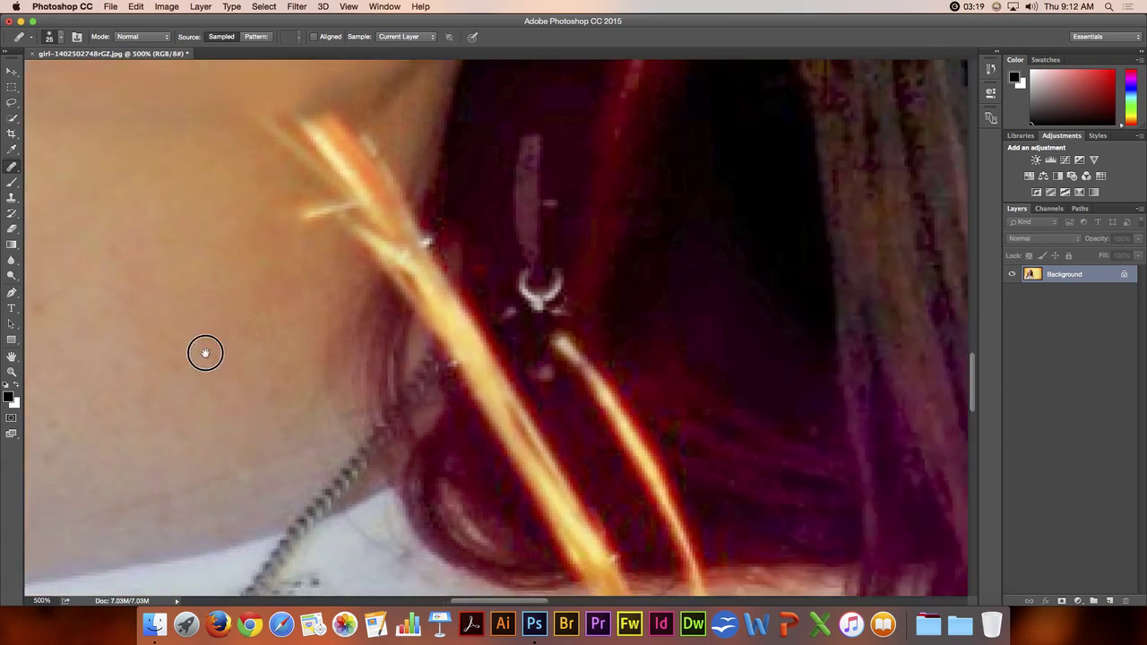
- Sample dark hair and heal the thin stem below the hanging earring down to the hair's lower edge
drag(205, 352, 126, 258)
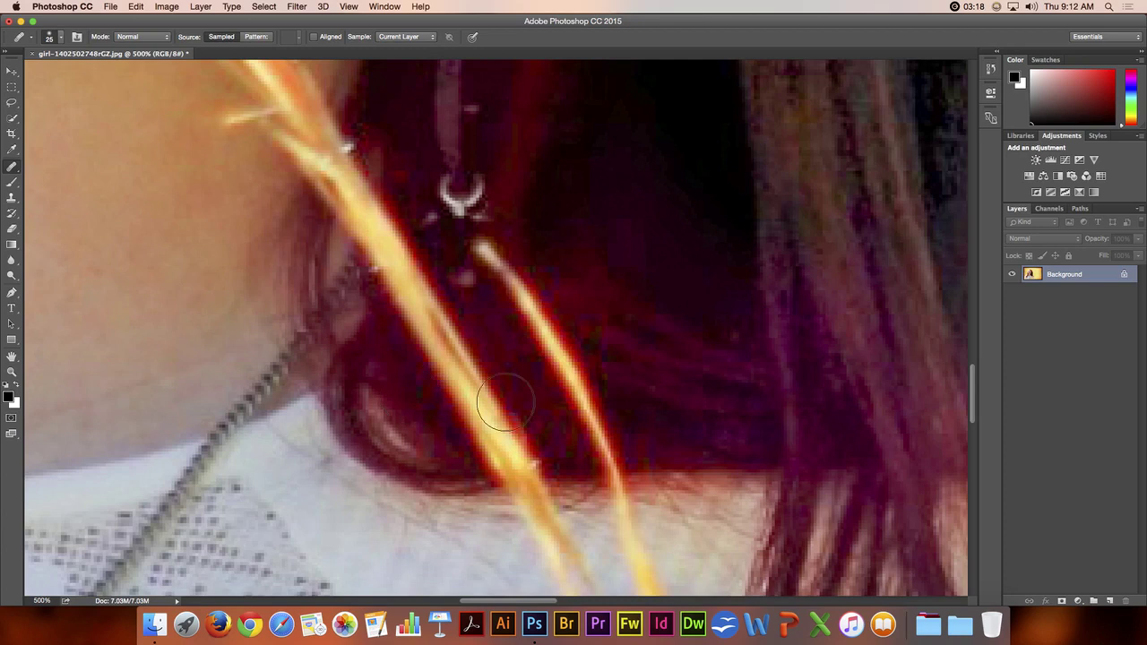
alt+click(566, 237)
mouse_move(479, 244)
mouse_down()
mouse_move(530, 302)
mouse_move(572, 389)
mouse_up()
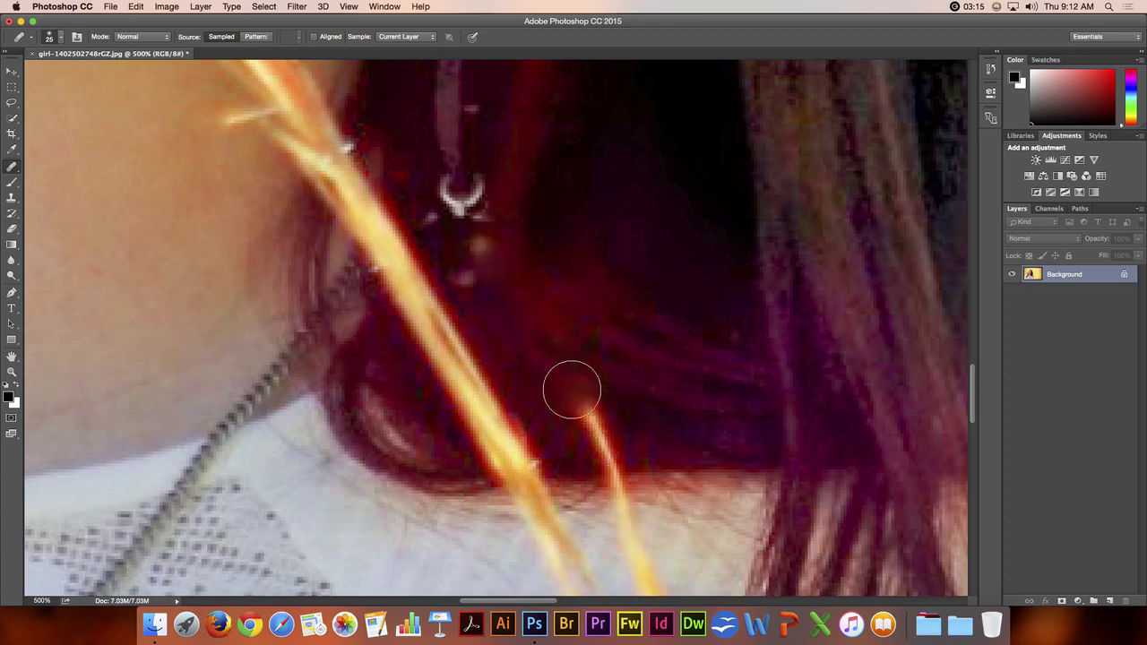
drag(478, 257, 479, 276)
drag(591, 425, 590, 442)
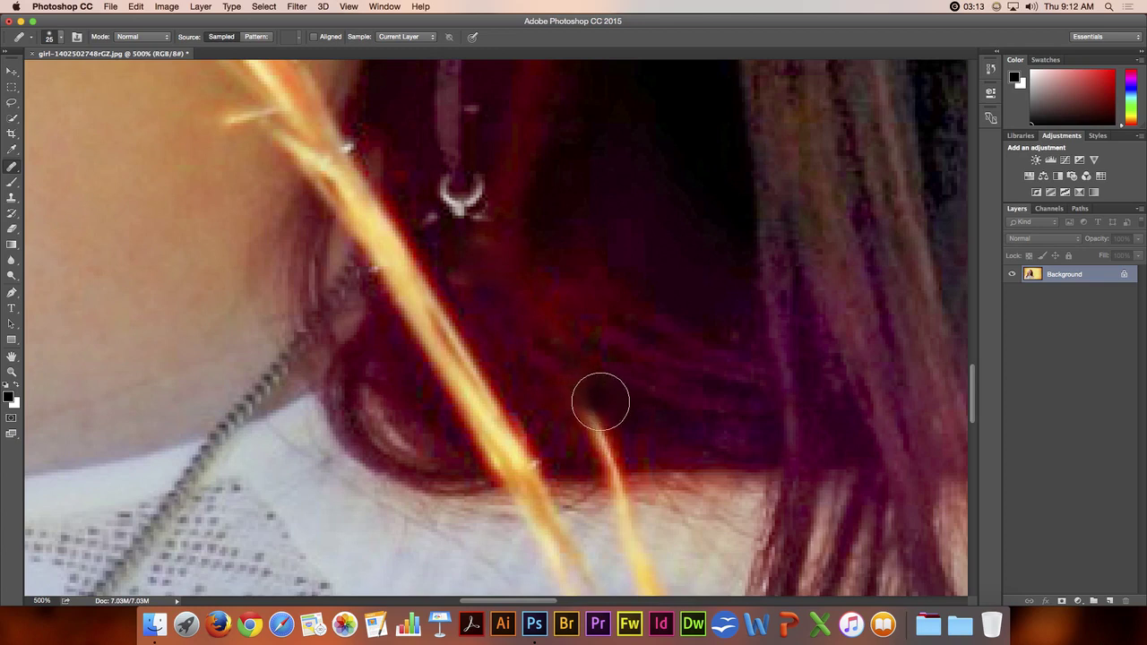
mouse_move(600, 401)
mouse_down()
mouse_move(613, 462)
mouse_move(626, 451)
mouse_move(581, 449)
mouse_move(636, 448)
mouse_up()
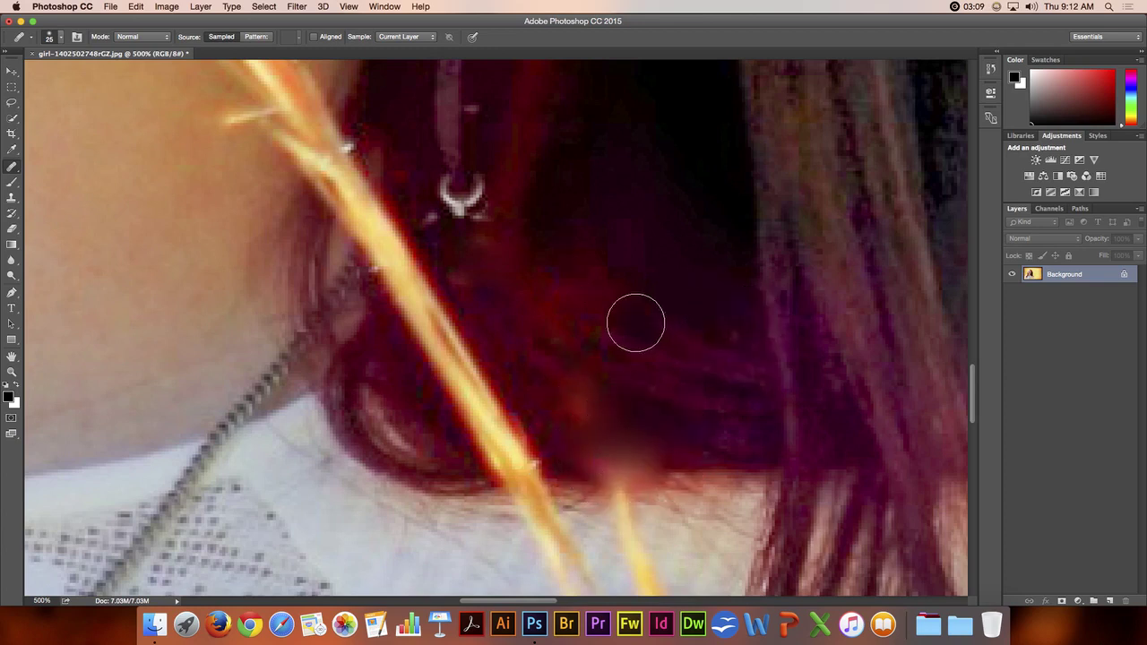
- Try to heal the smudge where the thin stem crosses the hair's lower edge
click(664, 523)
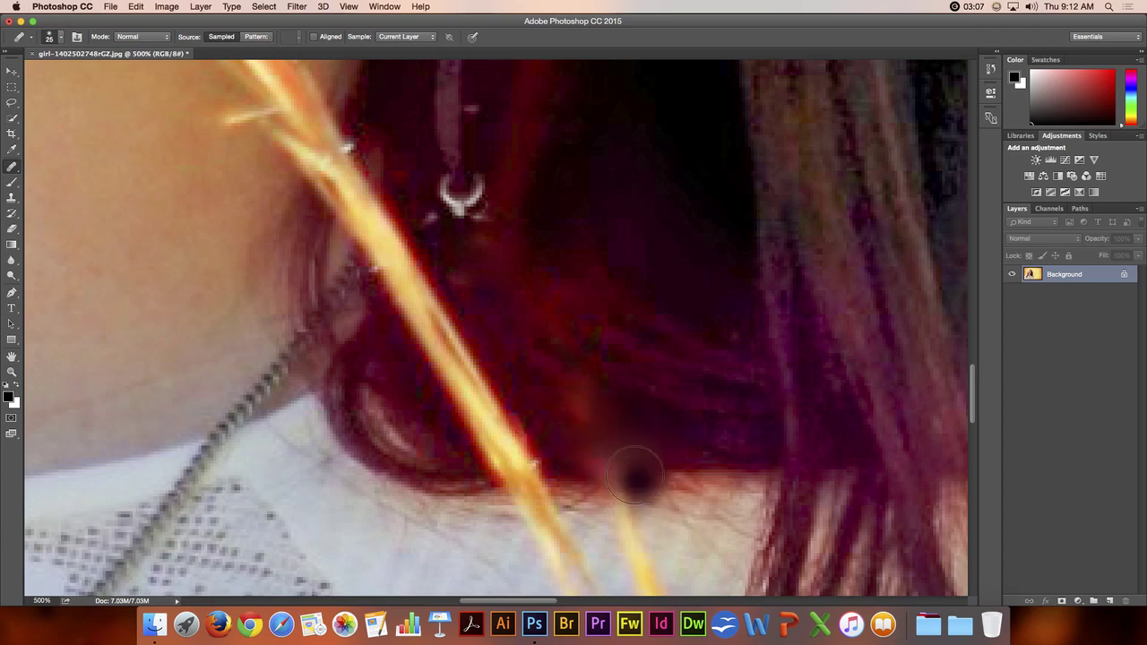
click(638, 480)
mouse_move(682, 484)
mouse_down()
mouse_move(674, 479)
mouse_move(690, 487)
mouse_up()
- Clone clean hair edge over the smudge and the thick stem along the hair's lower edge with the 20 px Clone Stamp
key(s)
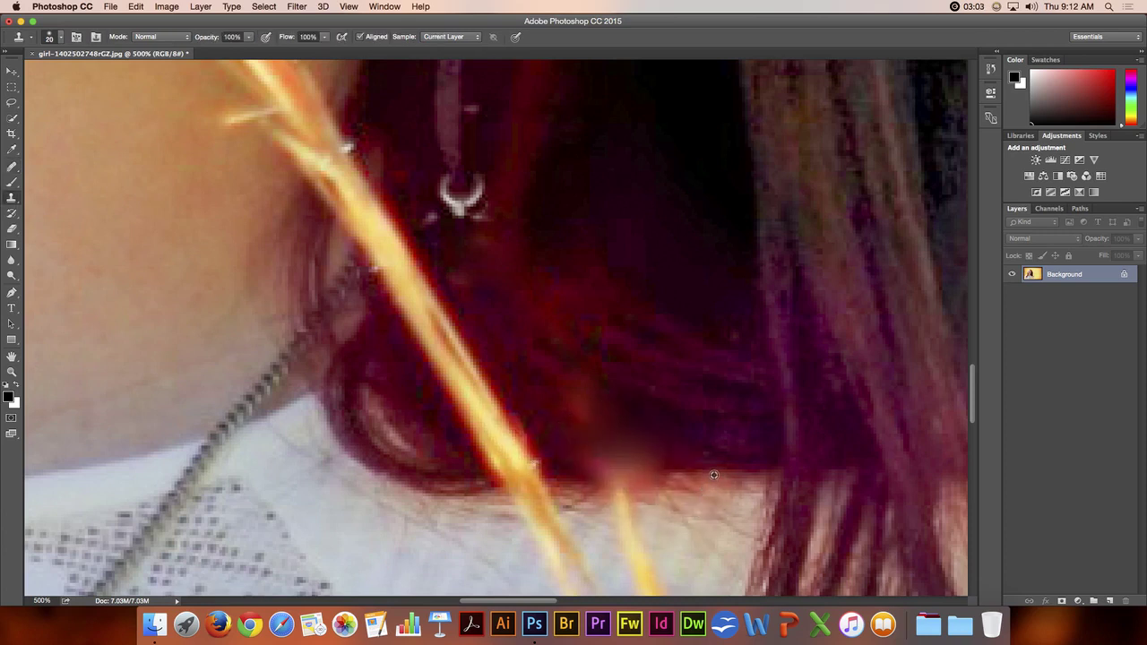
mouse_move(651, 479)
mouse_down()
mouse_move(637, 468)
mouse_move(591, 473)
mouse_up()
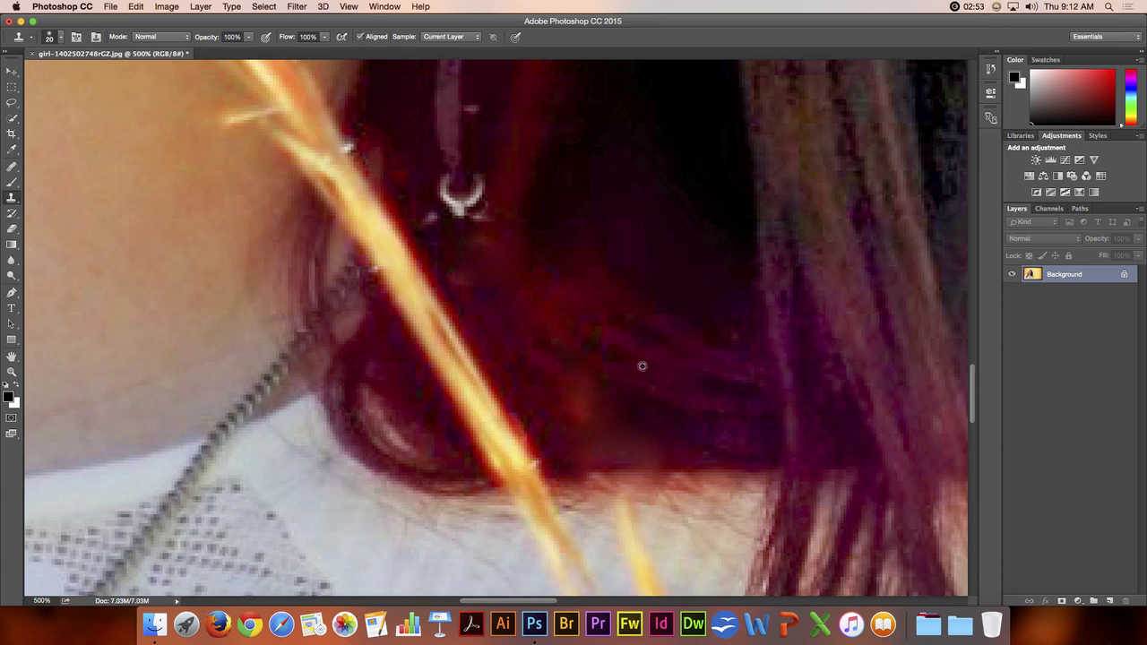
alt+click(688, 477)
mouse_move(525, 490)
mouse_down()
mouse_move(532, 480)
mouse_move(503, 473)
mouse_move(527, 453)
mouse_move(466, 445)
mouse_move(510, 409)
mouse_move(563, 437)
mouse_up()
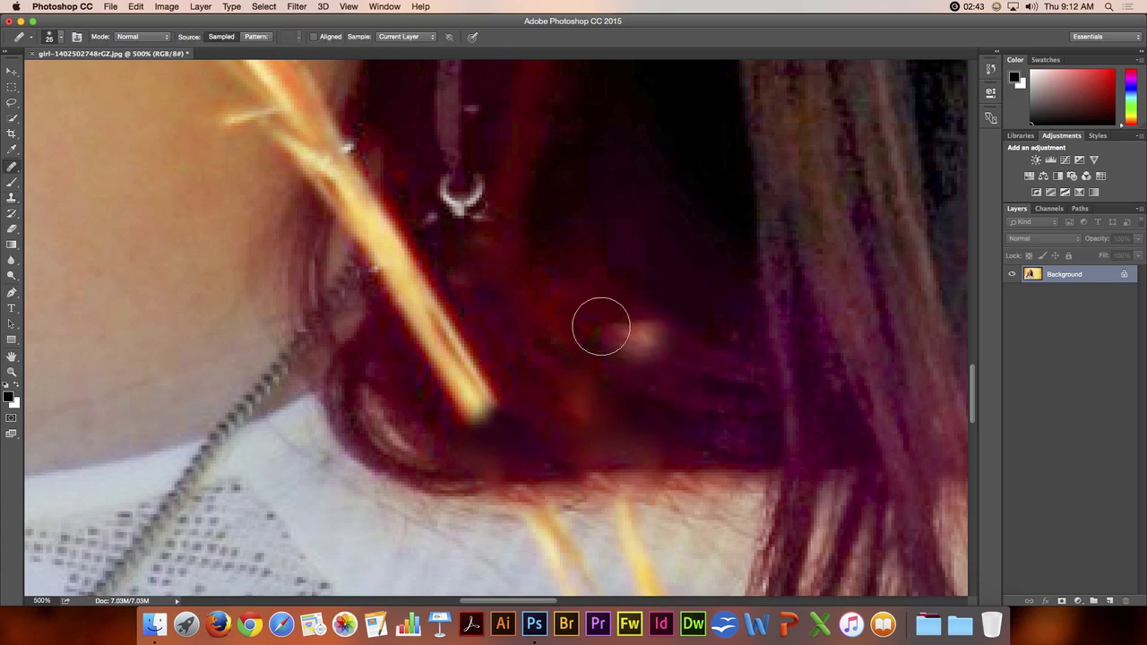
- Heal the thick stem through the dark hair up to the neck with the 25 px Healing Brush
key(j)
mouse_move(491, 414)
mouse_down()
mouse_move(449, 363)
mouse_move(461, 409)
mouse_move(441, 307)
mouse_move(430, 336)
mouse_move(420, 294)
mouse_move(408, 318)
mouse_move(405, 277)
mouse_move(388, 261)
mouse_move(389, 205)
mouse_move(361, 217)
mouse_move(369, 191)
mouse_move(355, 200)
mouse_move(363, 167)
mouse_move(351, 178)
mouse_move(343, 164)
mouse_move(333, 188)
mouse_move(353, 162)
mouse_move(353, 208)
mouse_move(399, 197)
mouse_up()
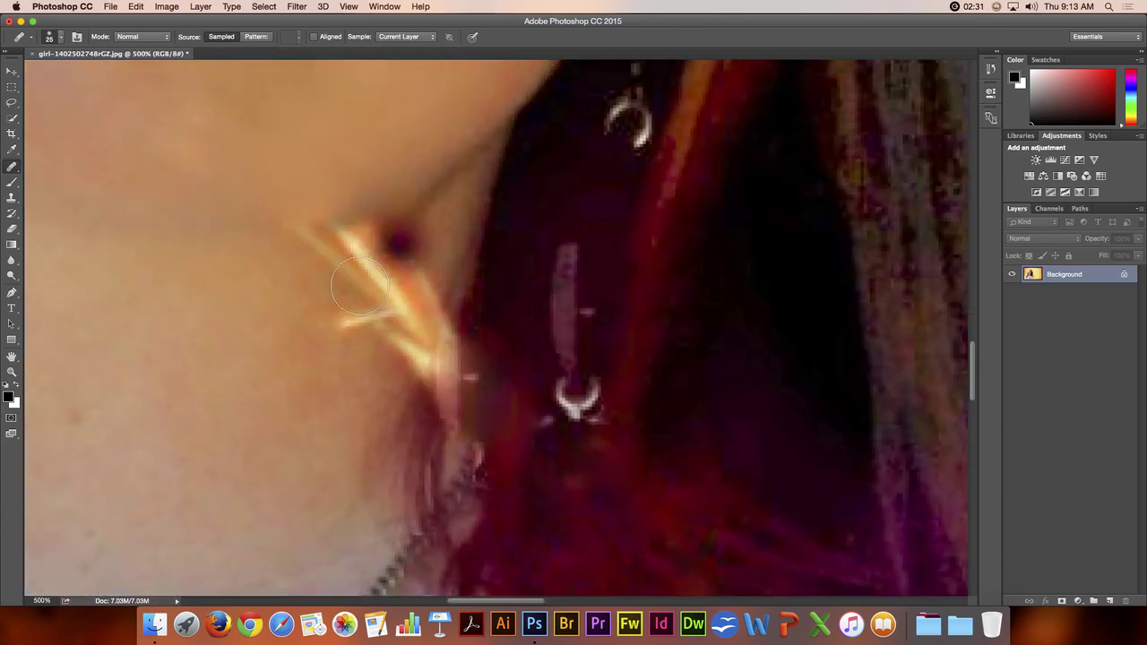
- Try healing the upper end of the remaining stem with sampled neck skin, and undo the dark smear
alt+click(280, 362)
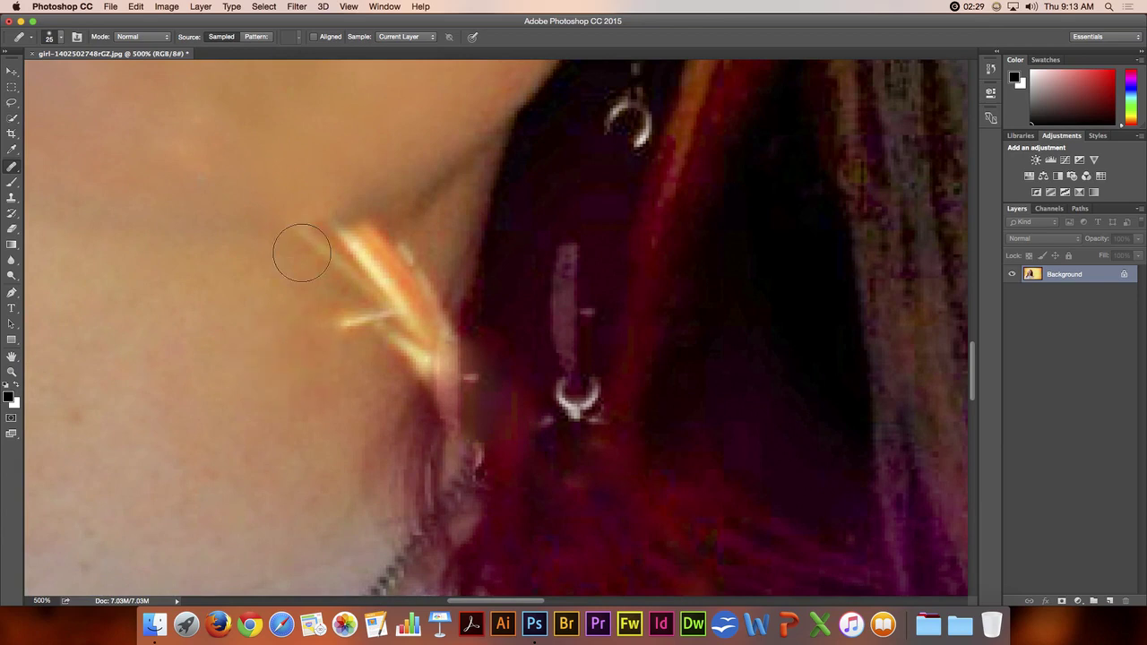
alt+click(246, 283)
click(371, 239)
click(309, 259)
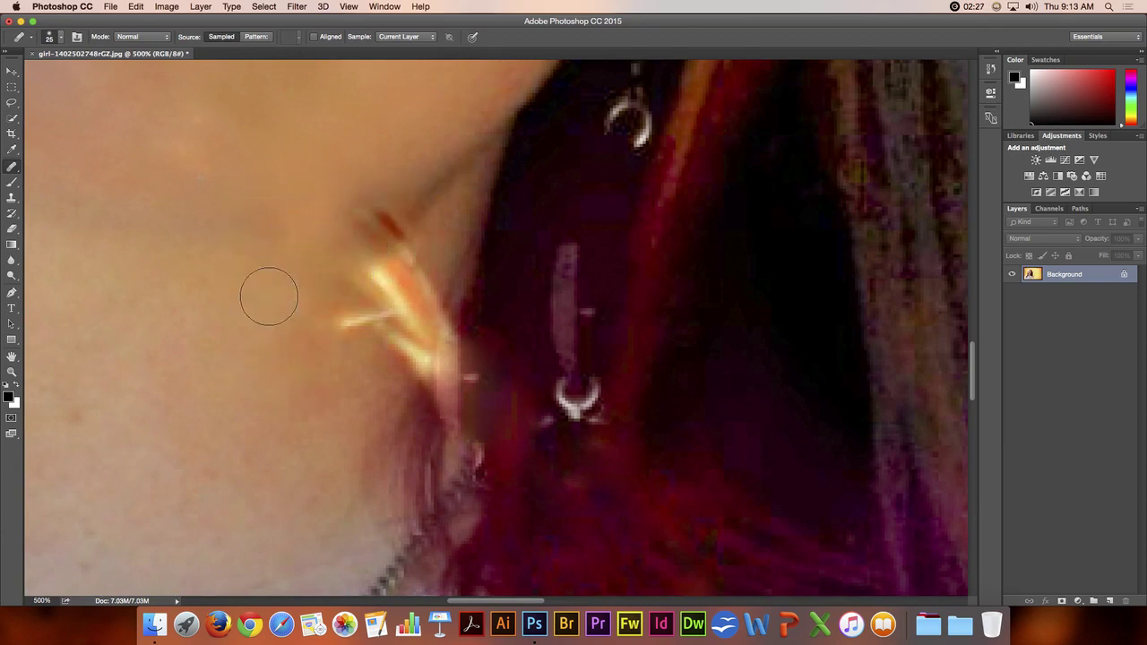
key(super+z)
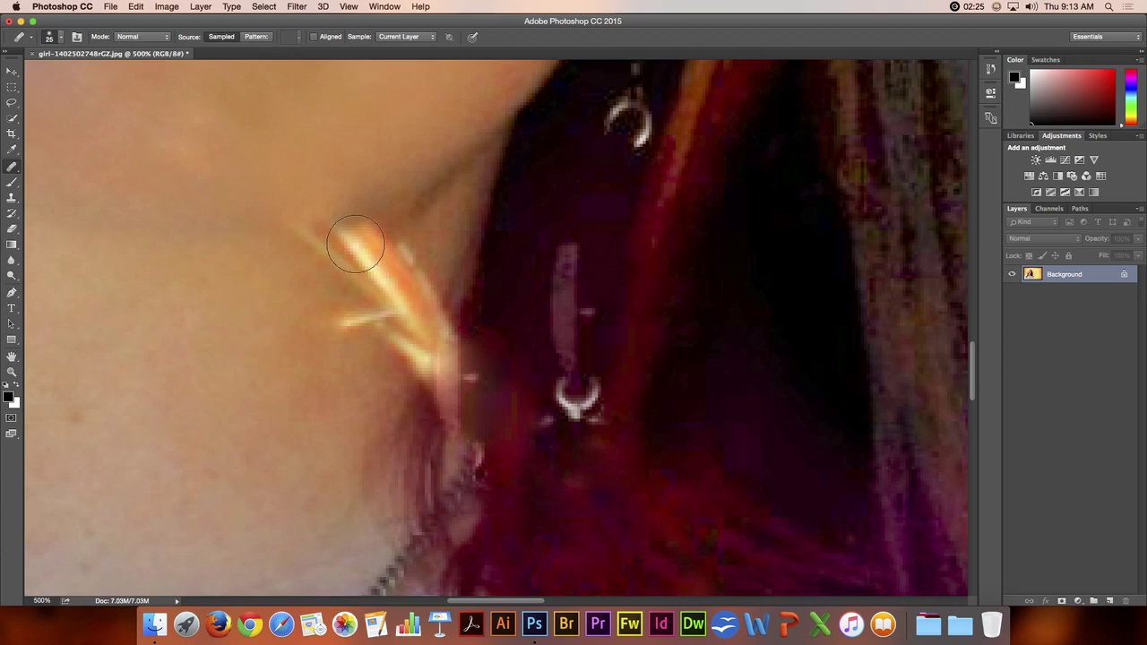
- Heal the remaining stem stub on the neck and even out the skin just below the jawline with sampled neck skin
mouse_move(356, 244)
mouse_down()
mouse_move(322, 250)
mouse_move(371, 244)
mouse_move(336, 267)
mouse_move(392, 251)
mouse_move(370, 291)
mouse_move(416, 249)
mouse_move(352, 312)
mouse_move(422, 268)
mouse_move(359, 358)
mouse_move(416, 307)
mouse_move(399, 358)
mouse_move(432, 301)
mouse_move(414, 377)
mouse_up()
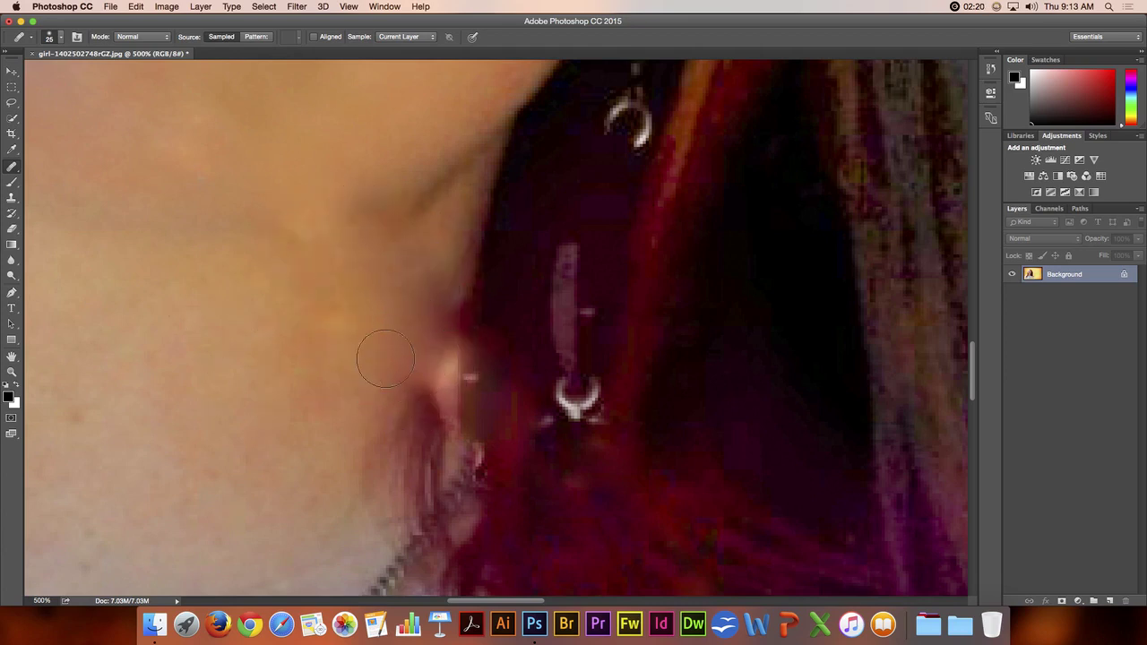
alt+click(229, 391)
alt+click(205, 220)
mouse_move(326, 214)
mouse_down()
mouse_move(347, 216)
mouse_move(279, 226)
mouse_up()
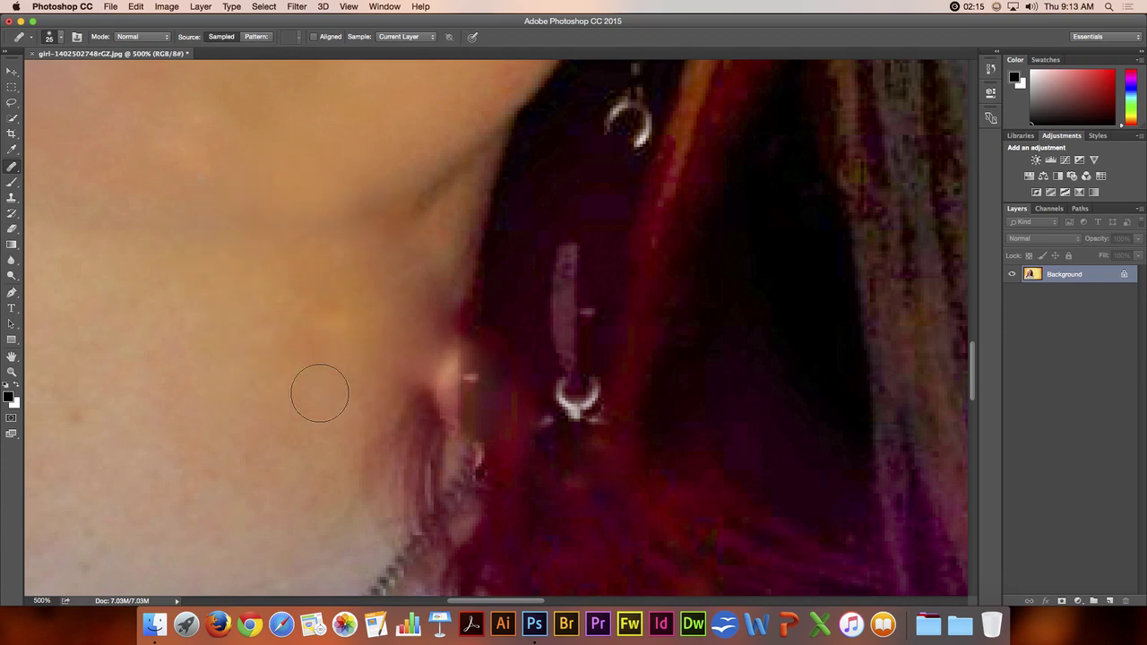
- Sample the dark hair edge, heal the light patch where the neck meets the hair, and fit the whole photo in view
alt+click(503, 321)
mouse_move(427, 388)
mouse_down()
mouse_move(461, 375)
mouse_move(457, 399)
mouse_move(463, 319)
mouse_move(444, 400)
mouse_move(469, 412)
mouse_up()
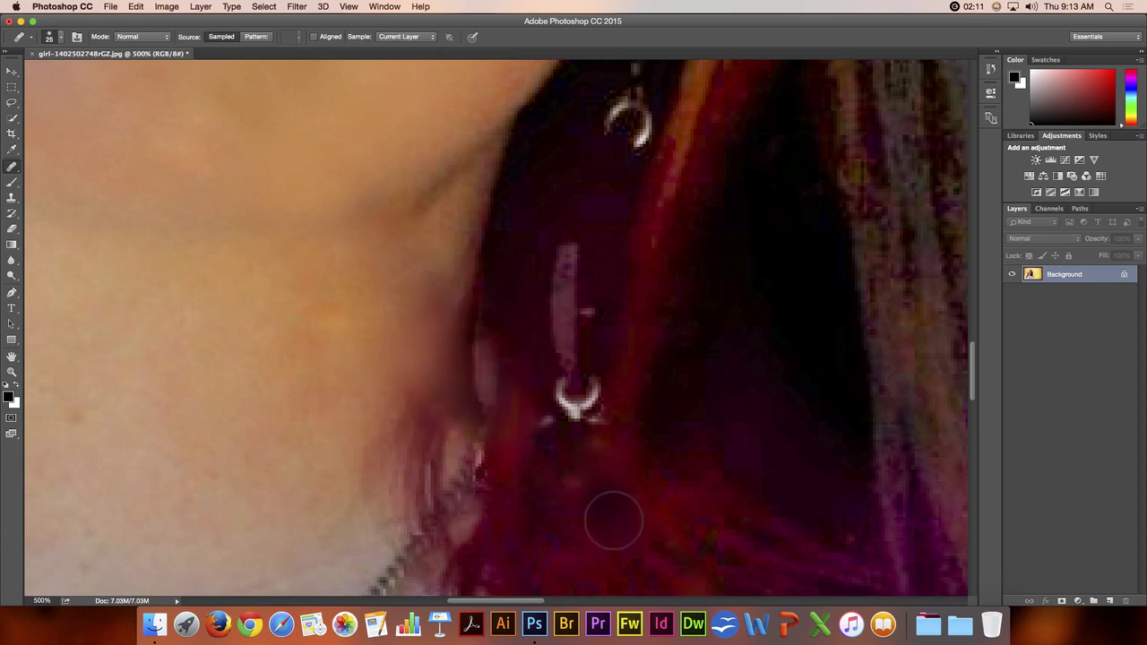
key(super+0)
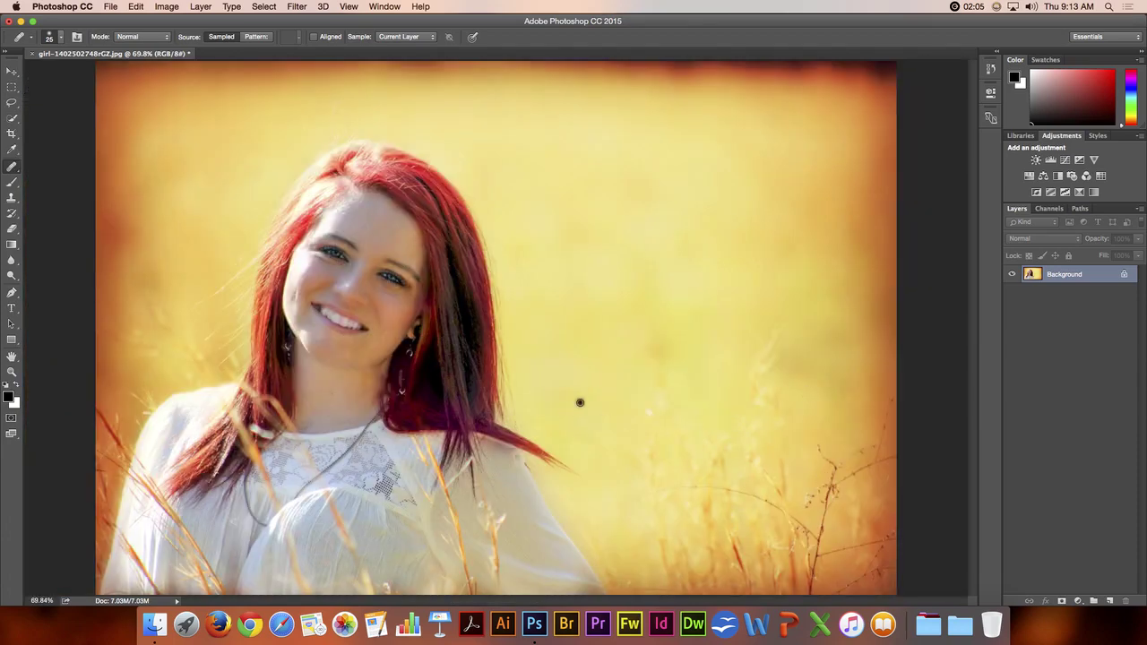
- Even out the discoloured skin just below the jaw beside the dark hair using sampled neck skin and the 25 px Healing Brush
key(super+equal)
key(super+equal)
key(super+equal)
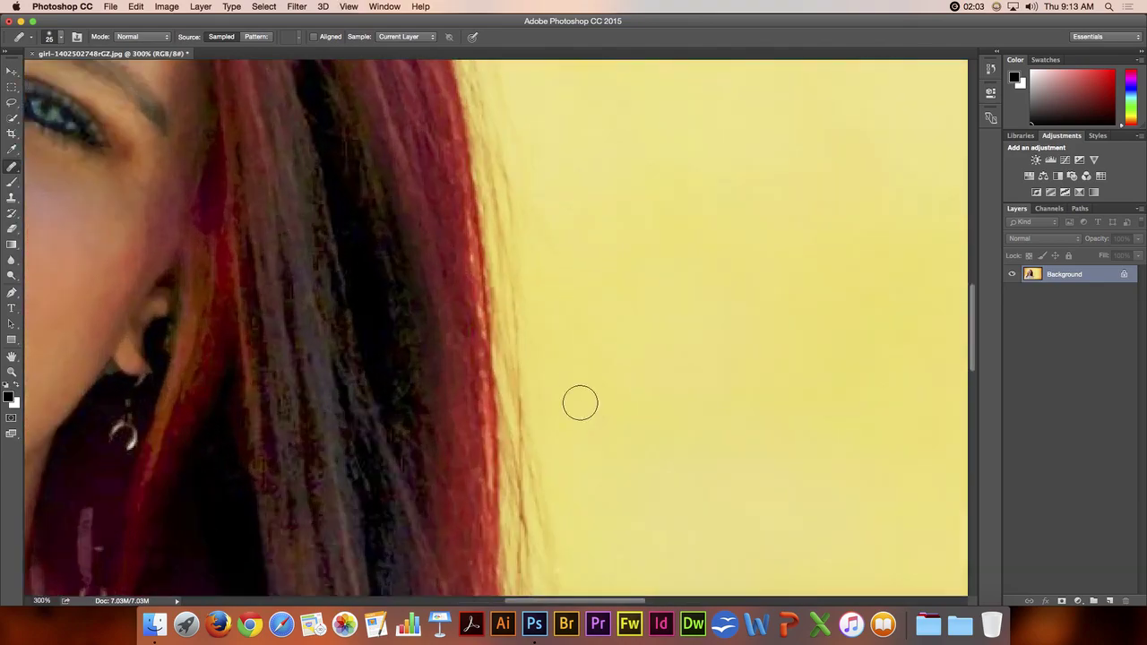
scroll(289, 422, down, 10)
scroll(614, 113, left, 4)
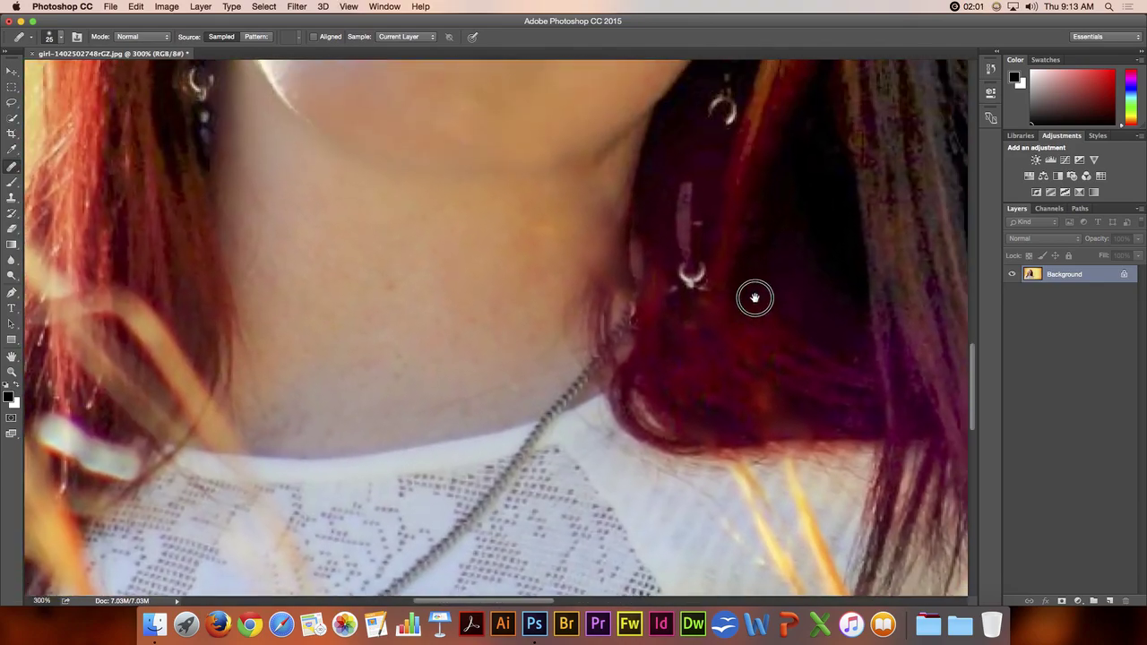
alt+click(391, 298)
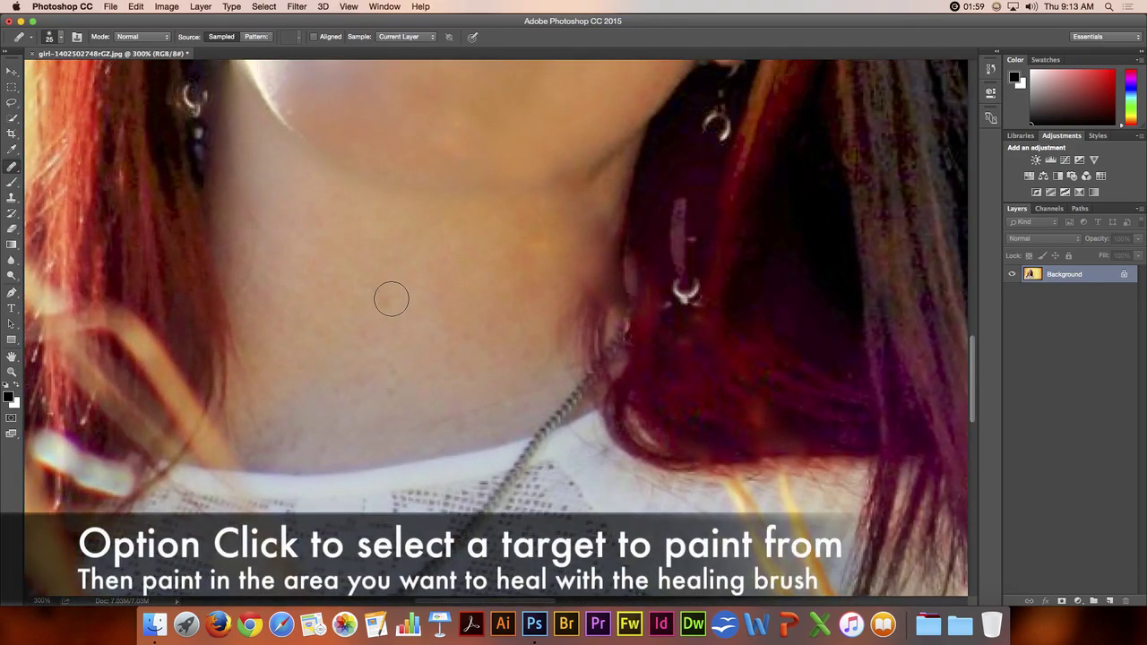
mouse_move(560, 226)
mouse_down()
mouse_move(501, 267)
mouse_move(547, 277)
mouse_move(524, 300)
mouse_move(523, 329)
mouse_move(525, 227)
mouse_move(462, 224)
mouse_up()
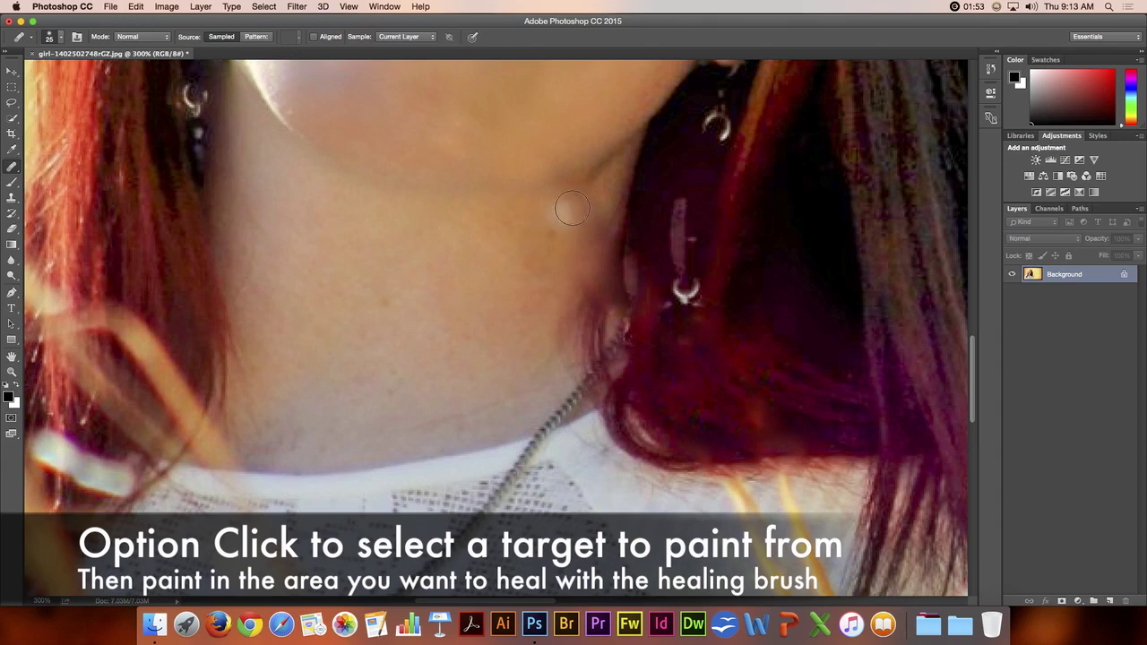
alt+click(447, 252)
mouse_move(578, 215)
mouse_down()
mouse_move(568, 248)
mouse_move(584, 230)
mouse_move(571, 254)
mouse_move(585, 229)
mouse_move(555, 272)
mouse_up()
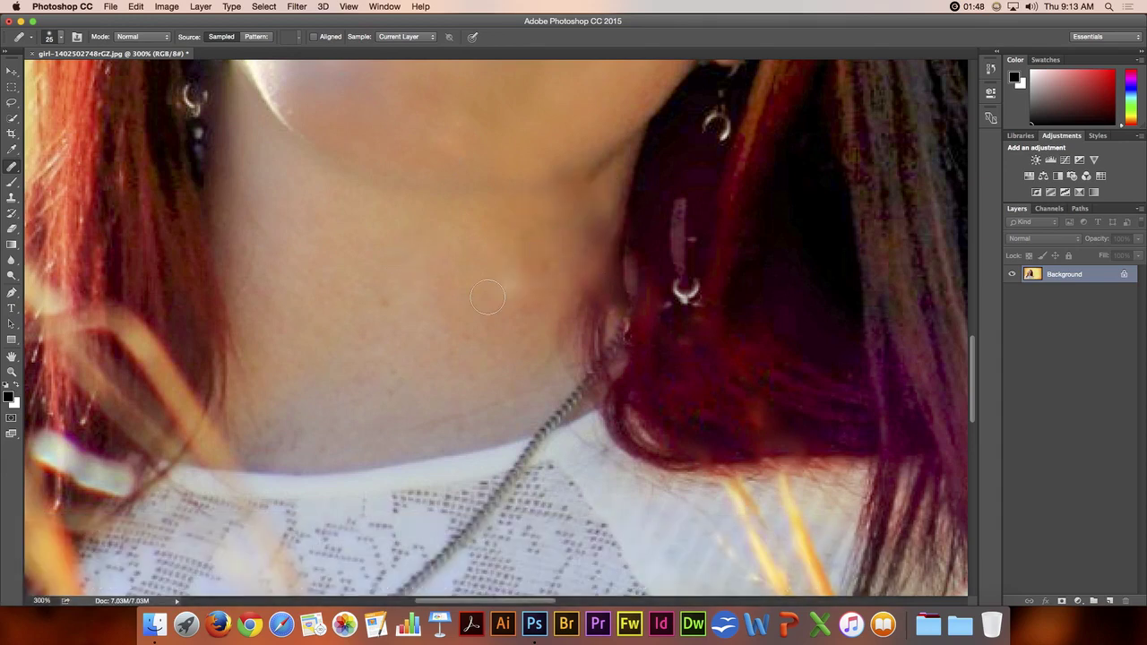
click(399, 326)
- Try covering the uneven skin below the jaw with the 20 px Clone Stamp, and undo the stroke
key(s)
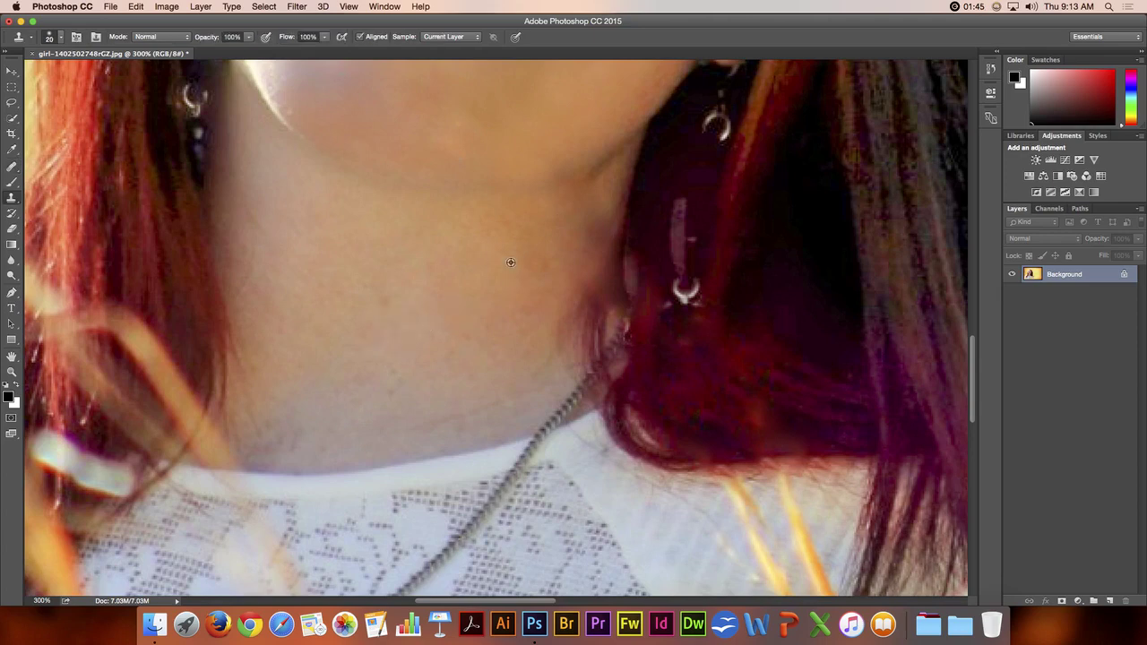
mouse_move(565, 235)
mouse_down()
mouse_move(568, 203)
mouse_move(538, 232)
mouse_up()
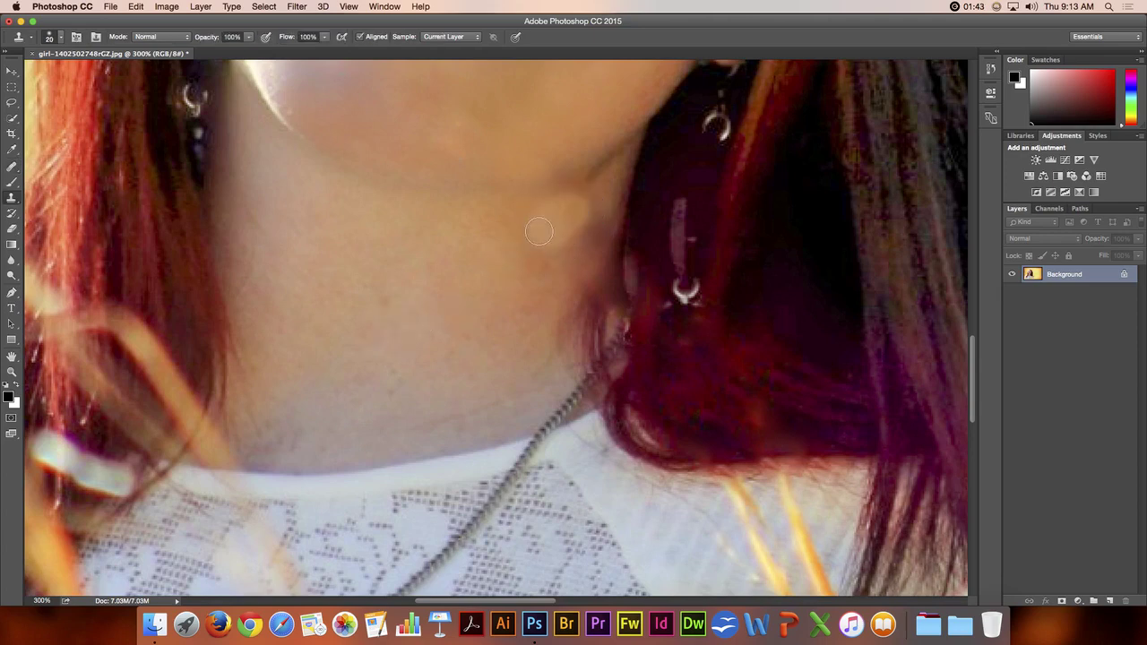
key(super+z)
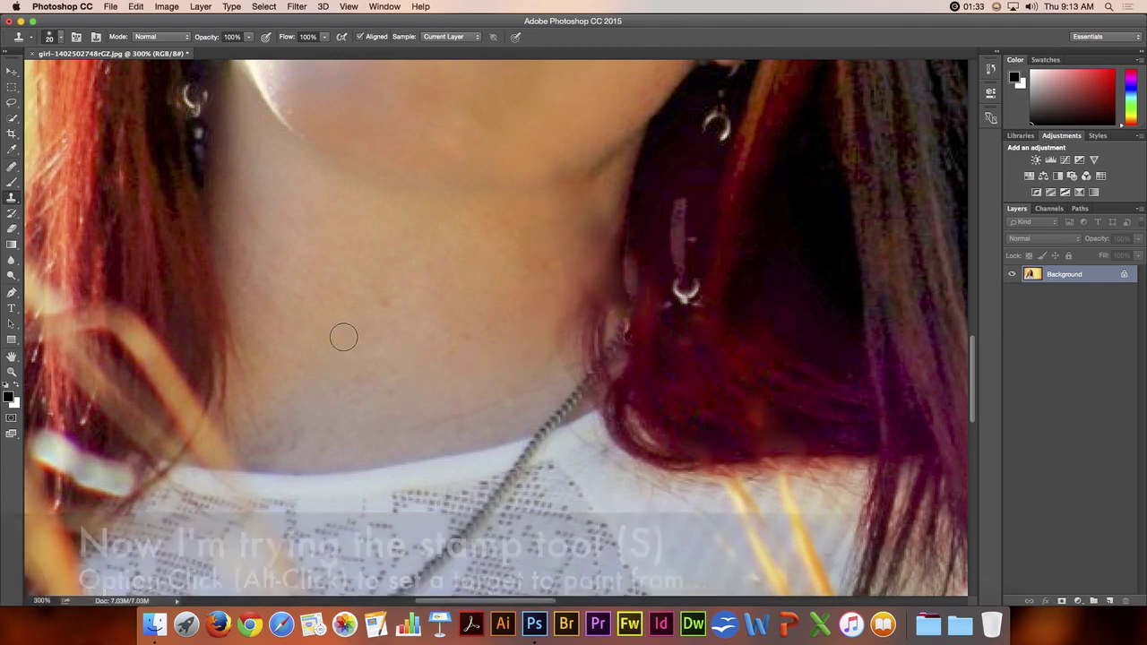
- Heal the edge where the neck meets the dark hair with the Healing Brush, sampling nearby tones, and fit the whole photo in view
key(j)
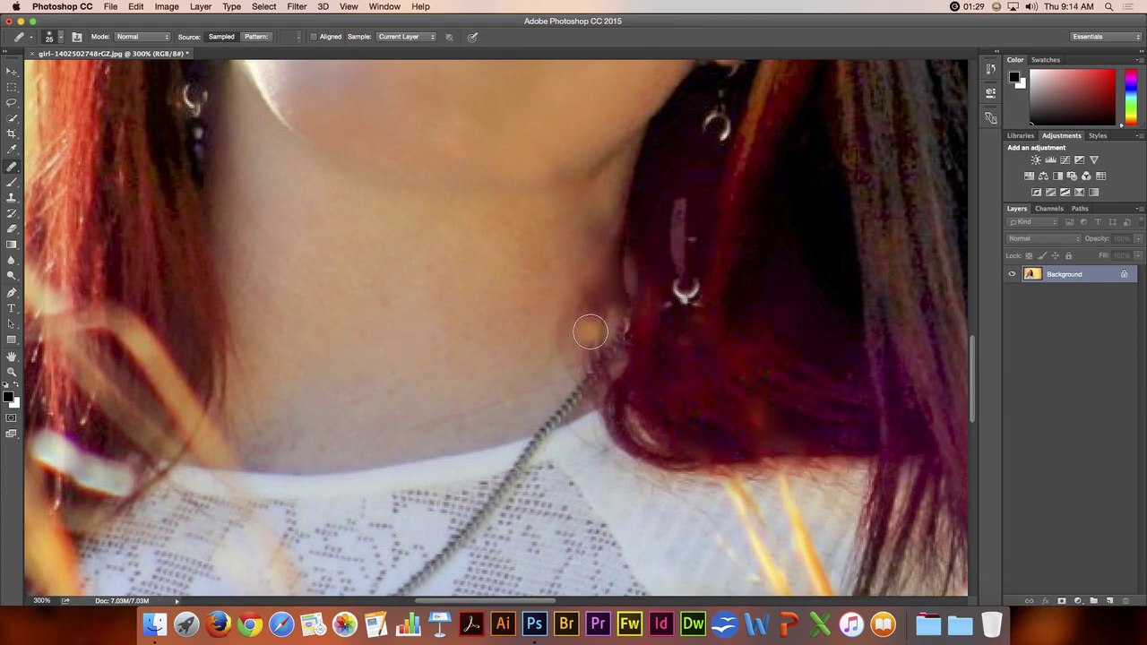
alt+click(582, 332)
drag(611, 281, 612, 269)
alt+click(620, 245)
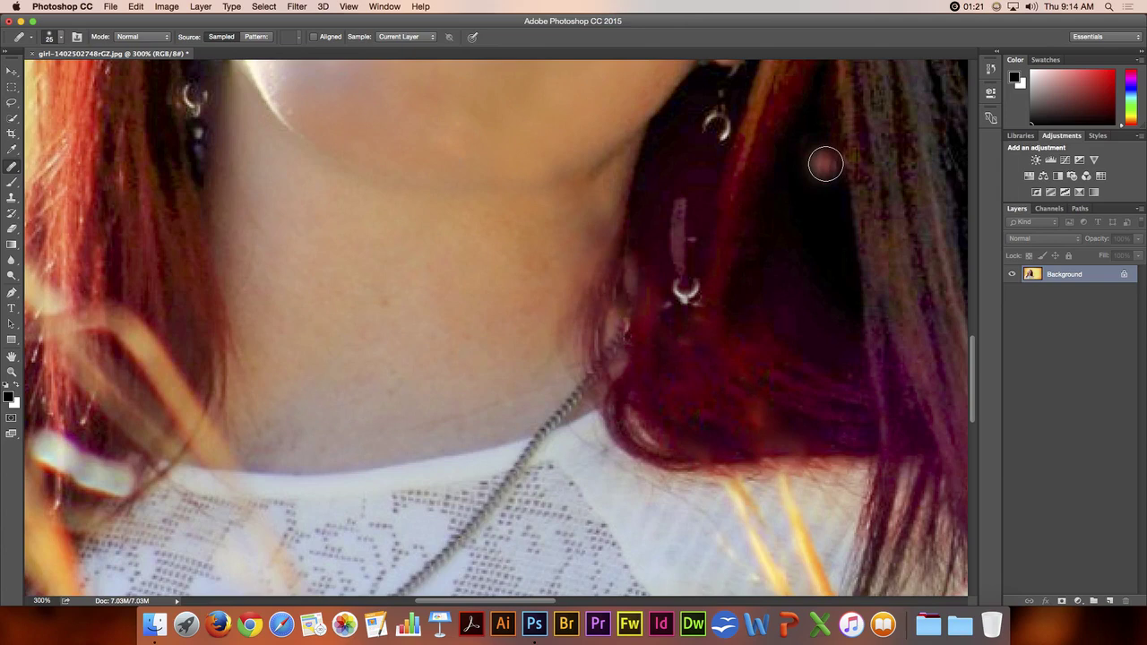
key(super+0)
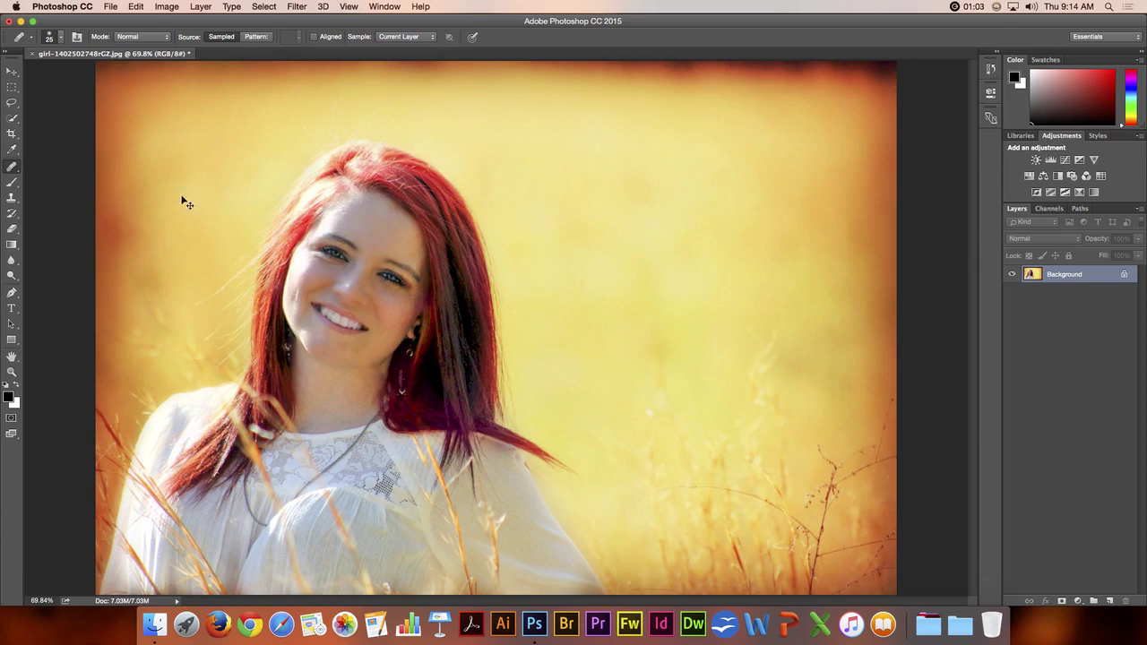
- Patch the uneven neck skin beside the dark hair with clean skin from the middle of the neck using the Patch tool, and deselect
key(super+plus)
key(super+plus)
key(super+plus)
key(space)
drag(138, 302, 571, 38)
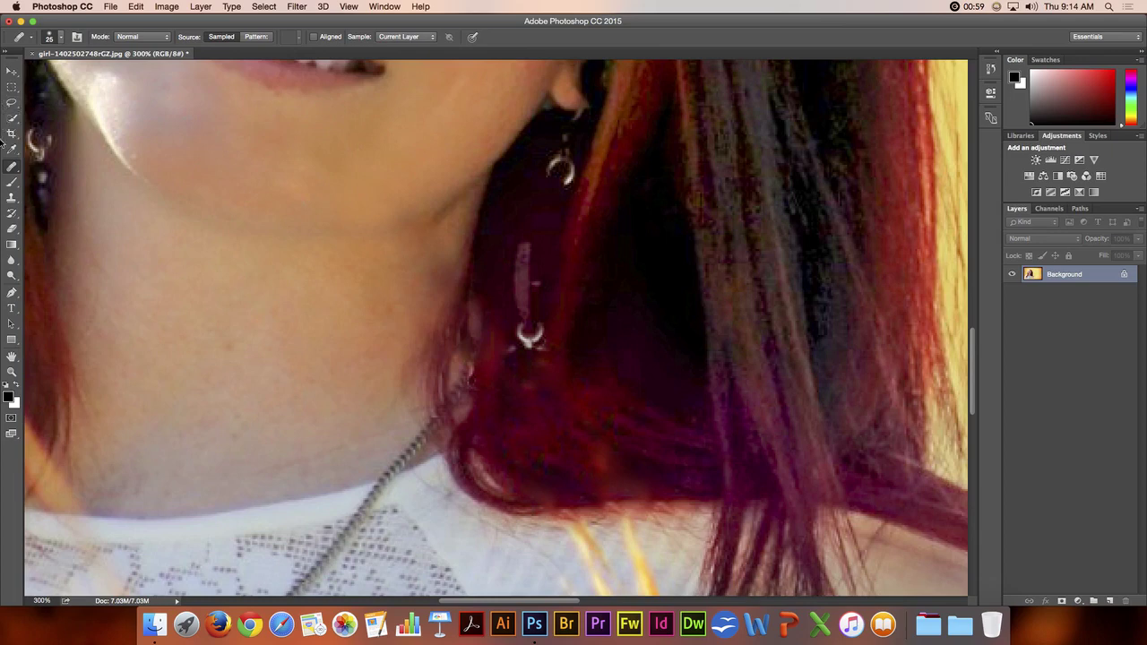
drag(11, 170, 63, 184)
mouse_move(387, 360)
mouse_down()
mouse_move(439, 298)
mouse_move(457, 239)
mouse_move(426, 219)
mouse_move(445, 208)
mouse_move(420, 192)
mouse_move(389, 217)
mouse_move(378, 255)
mouse_move(387, 358)
mouse_up()
drag(419, 259, 321, 260)
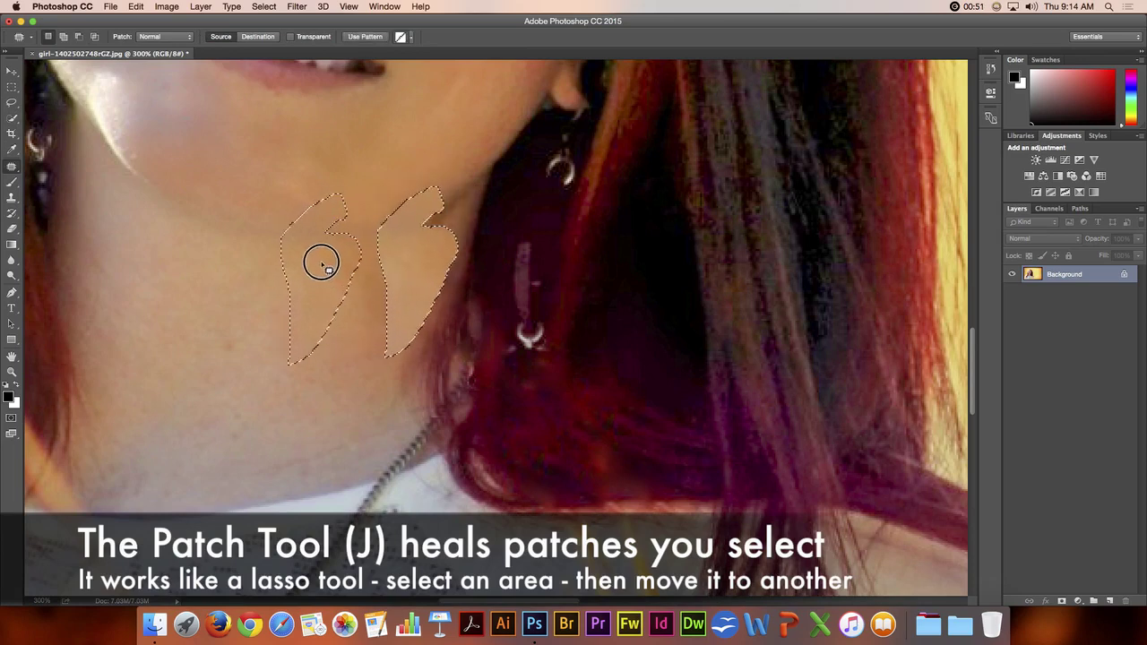
key(super+d)
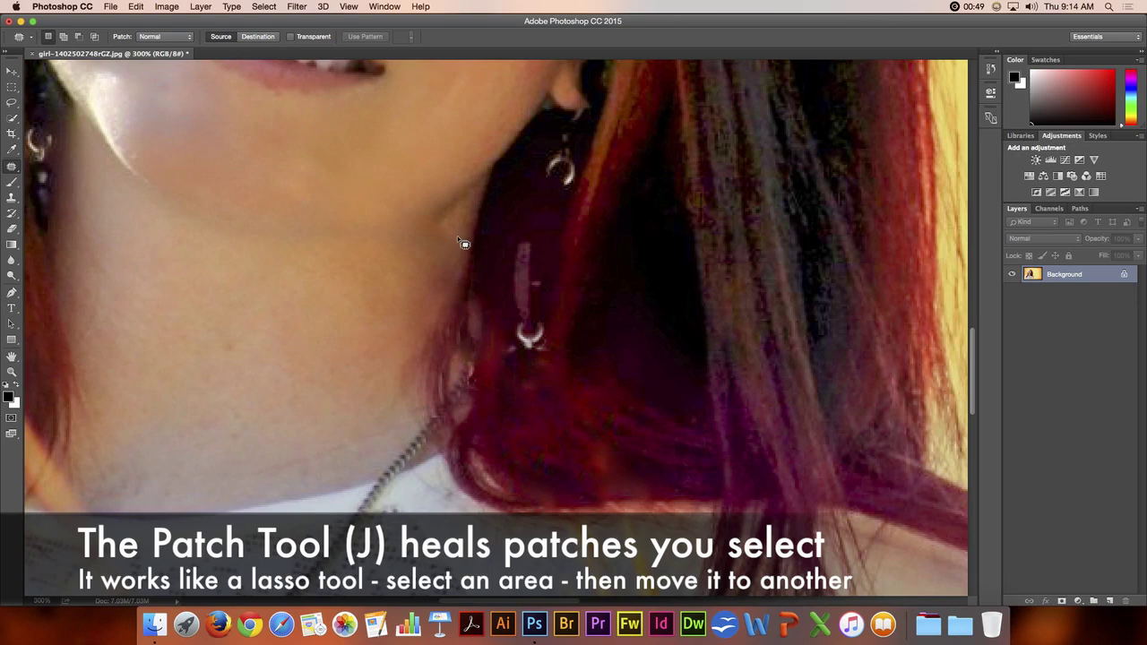
- Patch the remaining flaws along the jaw shadow and the hair edge of the neck with nearby areas, and fit the whole photo in view
mouse_move(460, 233)
mouse_down()
mouse_move(413, 194)
mouse_move(385, 230)
mouse_move(400, 307)
mouse_move(432, 296)
mouse_move(460, 258)
mouse_move(462, 242)
mouse_move(414, 262)
mouse_move(362, 334)
mouse_up()
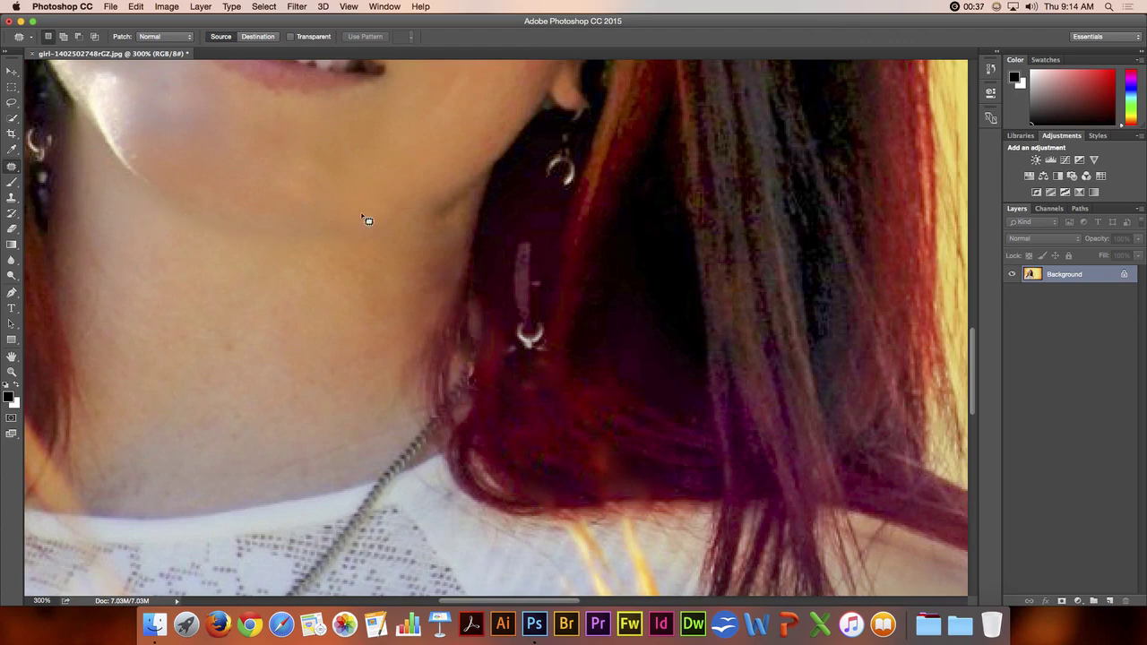
mouse_move(425, 187)
mouse_down()
mouse_move(389, 210)
mouse_move(440, 200)
mouse_move(417, 205)
mouse_move(421, 220)
mouse_move(442, 214)
mouse_move(380, 214)
mouse_move(335, 188)
mouse_up()
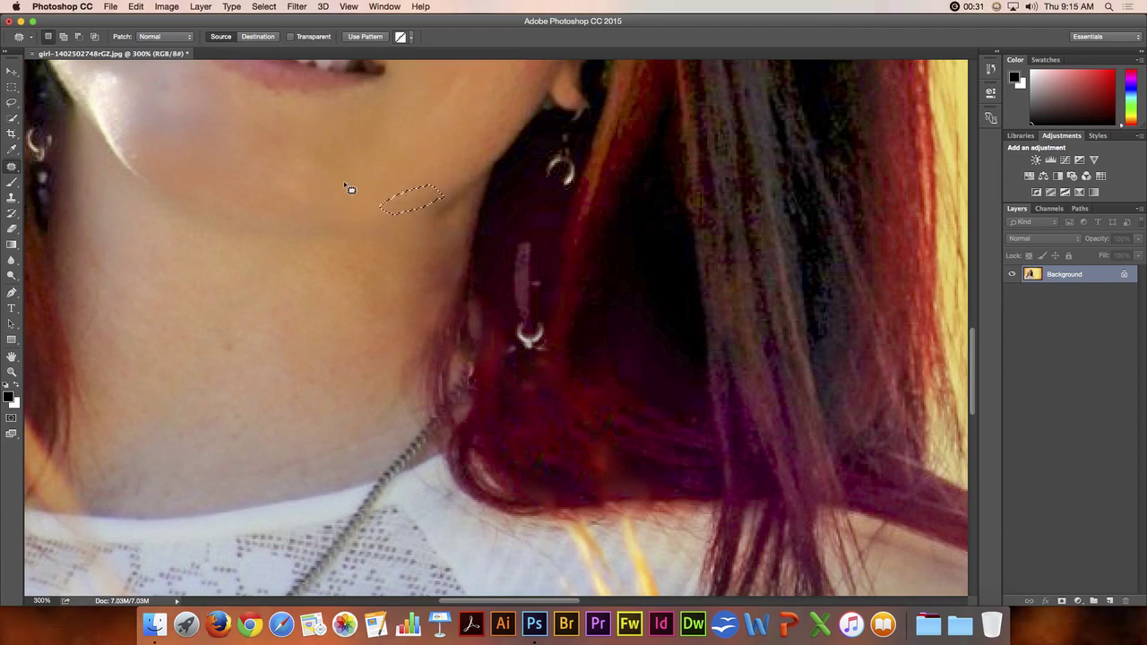
key(super+d)
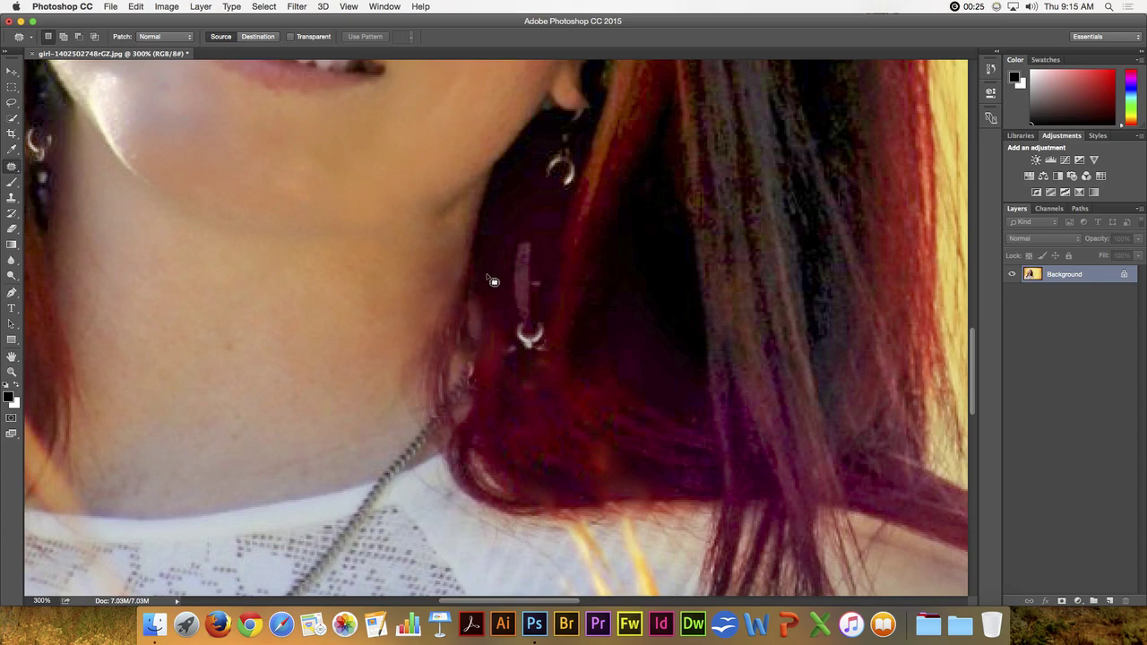
mouse_move(488, 276)
mouse_down()
mouse_move(441, 267)
mouse_move(422, 330)
mouse_move(467, 336)
mouse_move(490, 316)
mouse_move(464, 313)
mouse_move(448, 361)
mouse_move(453, 349)
mouse_move(466, 354)
mouse_move(467, 307)
mouse_up()
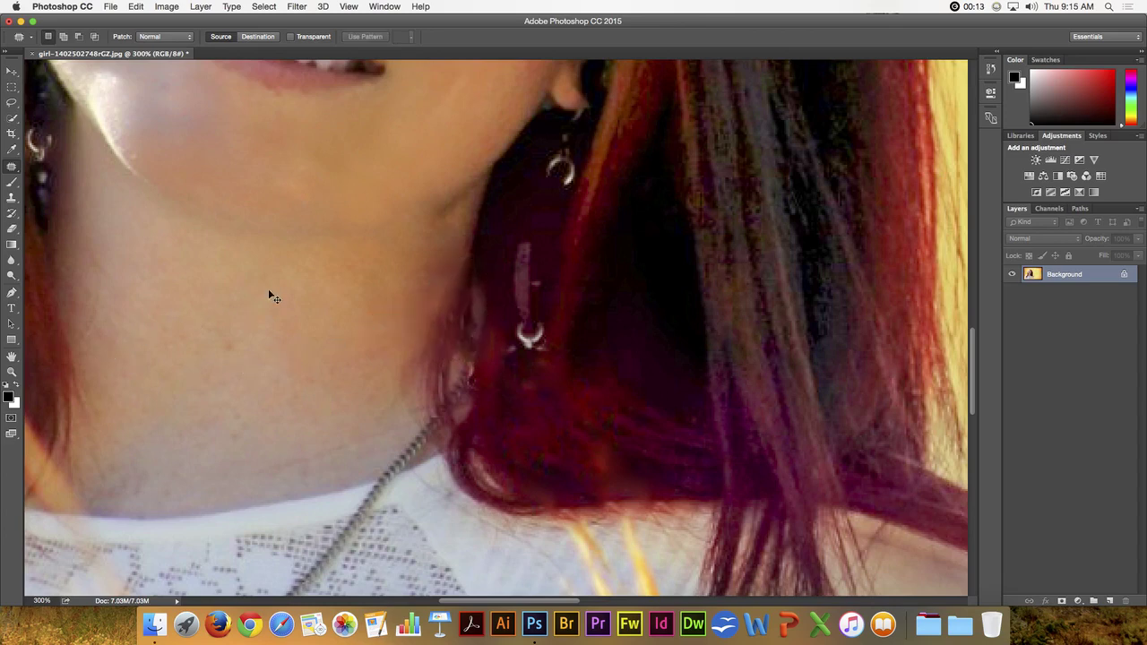
key(super+0)
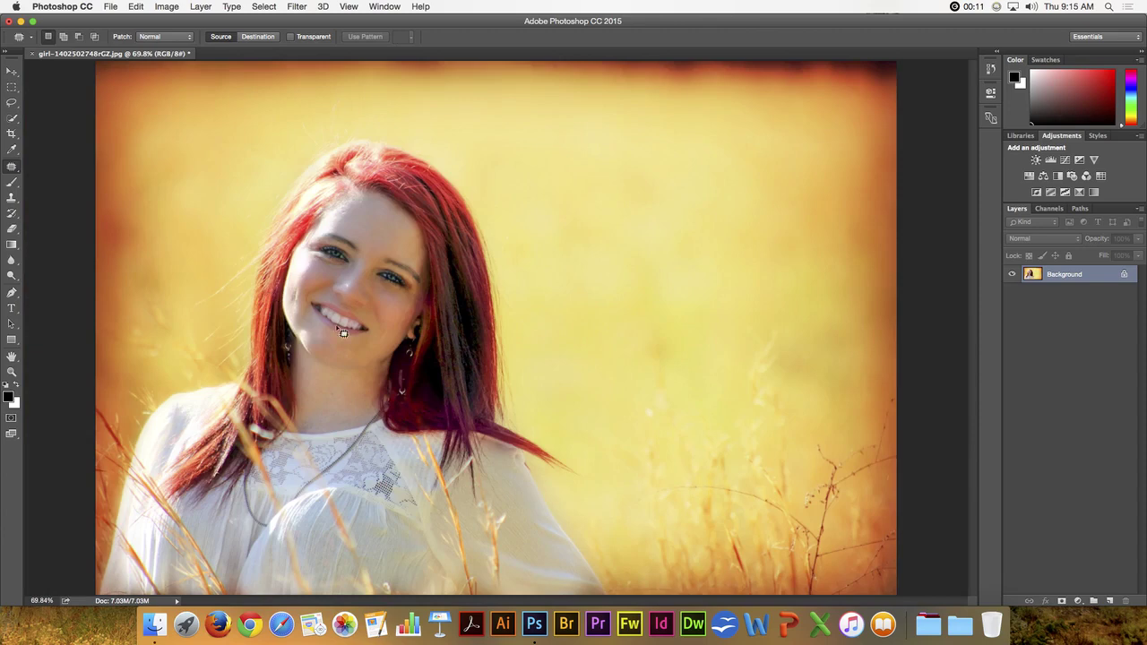